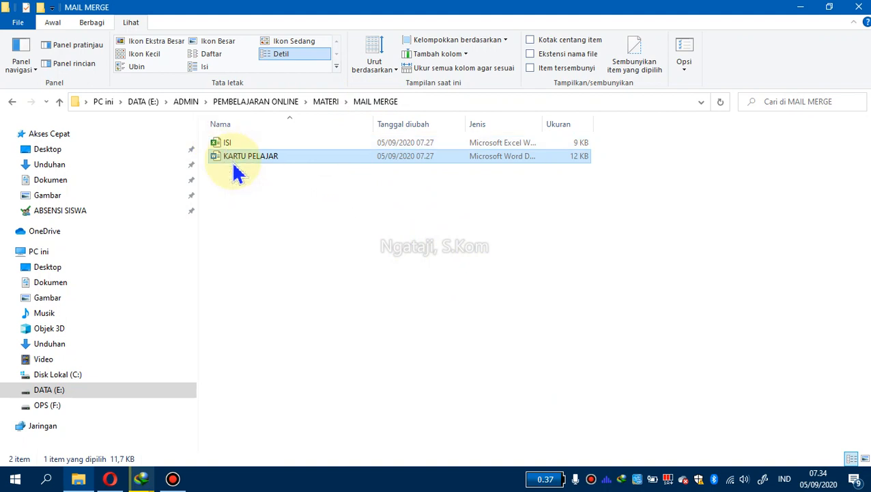
Examine the ISI and KARTU PELAJAR files in the MAIL MERGE folder
{"action": "left_click", "coordinate": [317, 223]}
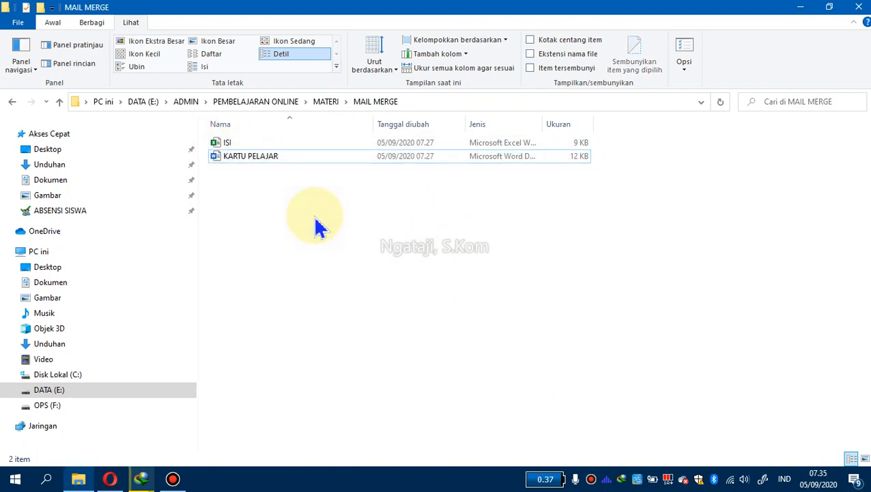
{"action": "left_click", "coordinate": [221, 144]}
{"action": "left_click", "coordinate": [233, 157]}
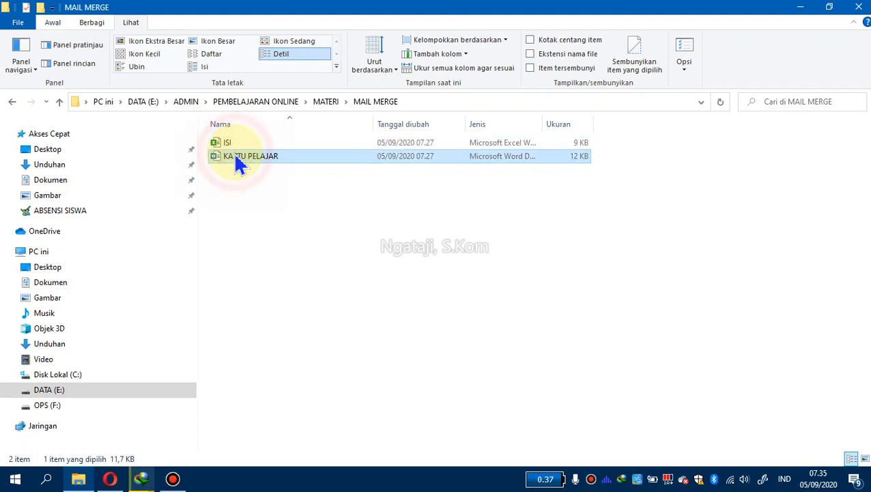
{"action": "left_click", "coordinate": [268, 203]}
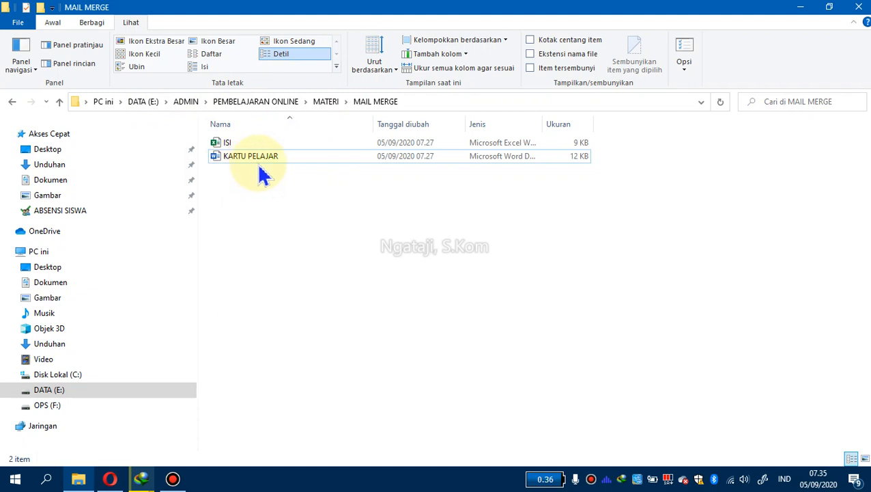
{"action": "left_click", "coordinate": [222, 141]}
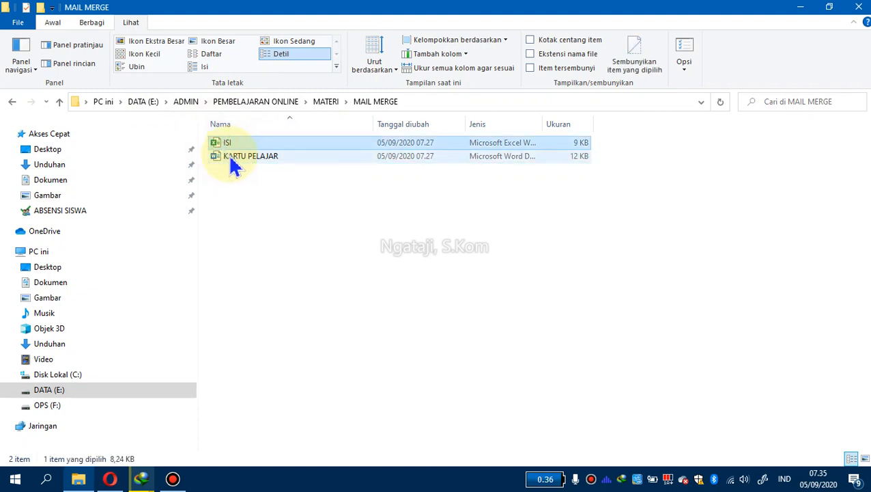
{"action": "left_click", "coordinate": [234, 169]}
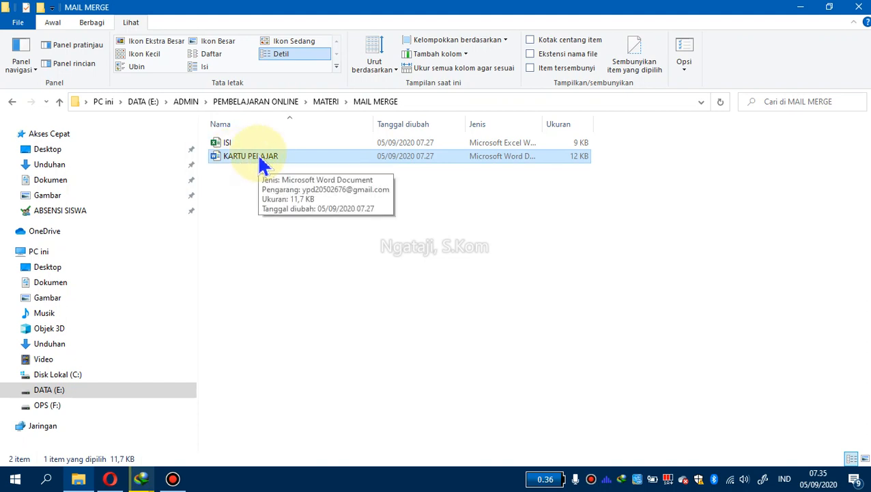
{"action": "left_click", "coordinate": [231, 147]}
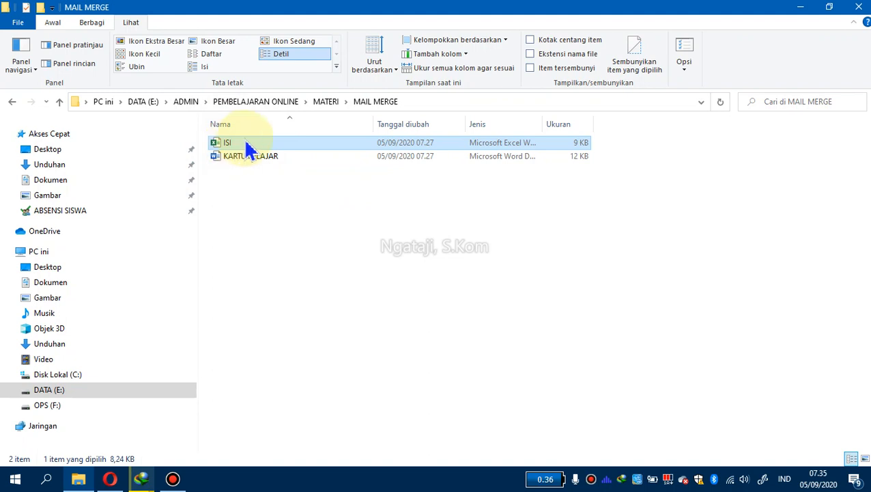
Open the KARTU PELAJAR document to review its NAMA, Tempat Tgl Lahir, No. Induk and Kelas labels, then close it
{"action": "double_click", "coordinate": [265, 167]}
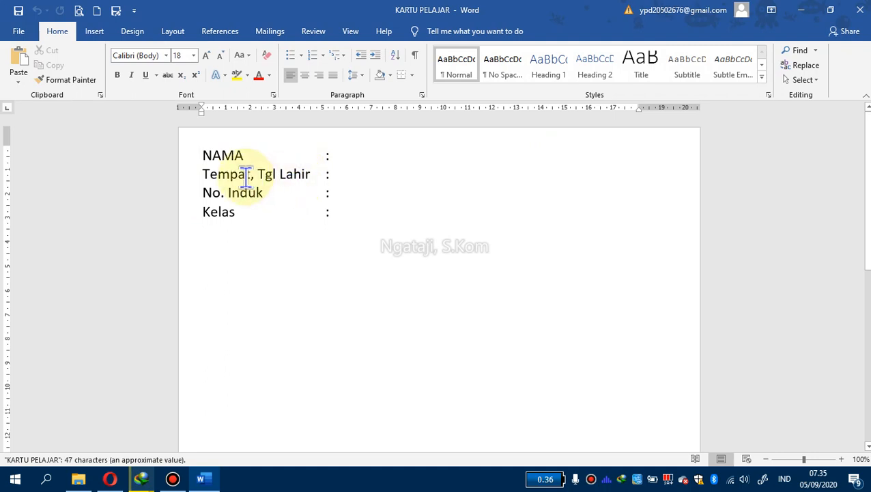
{"action": "left_click", "coordinate": [230, 150]}
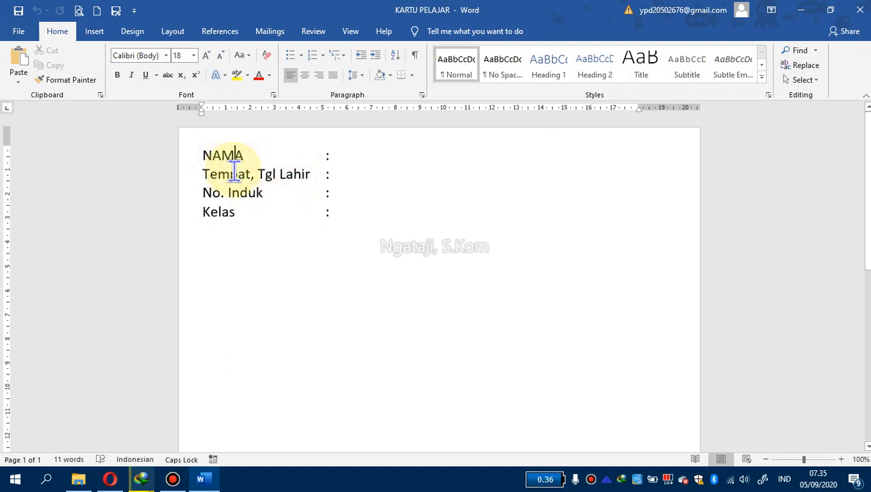
{"action": "left_click", "coordinate": [274, 174]}
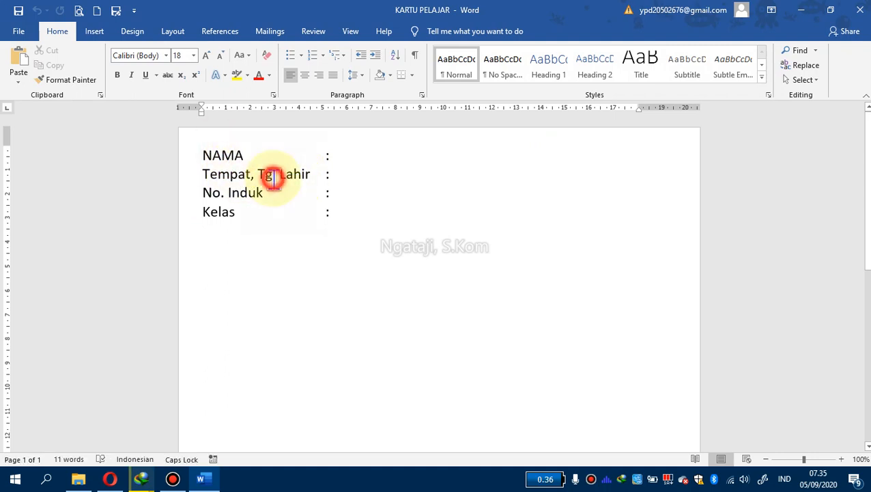
{"action": "left_click", "coordinate": [219, 212]}
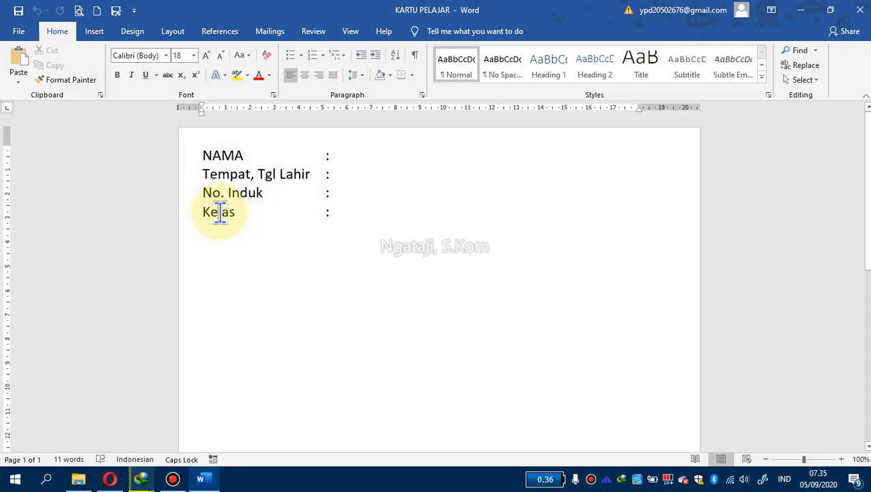
{"action": "left_click", "coordinate": [860, 9]}
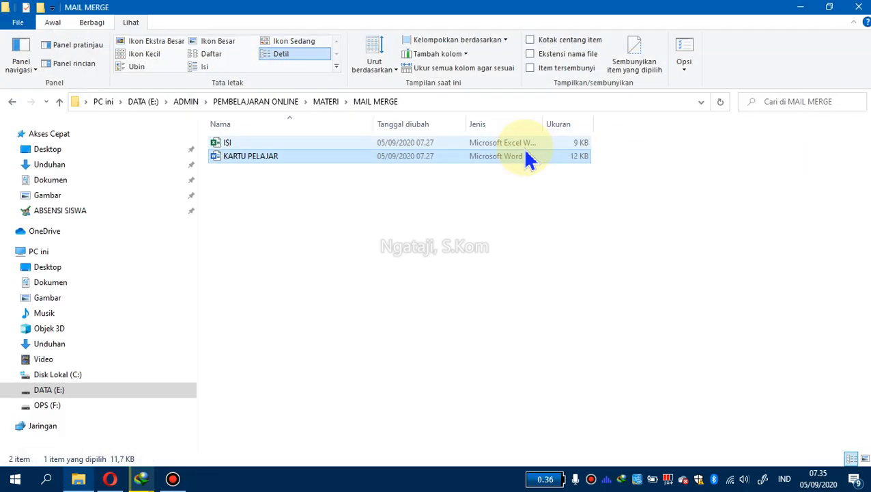
Open the ISI workbook and review its nama, tempat tgl lahir, nomor induk and kelas column headers
{"action": "double_click", "coordinate": [229, 143]}
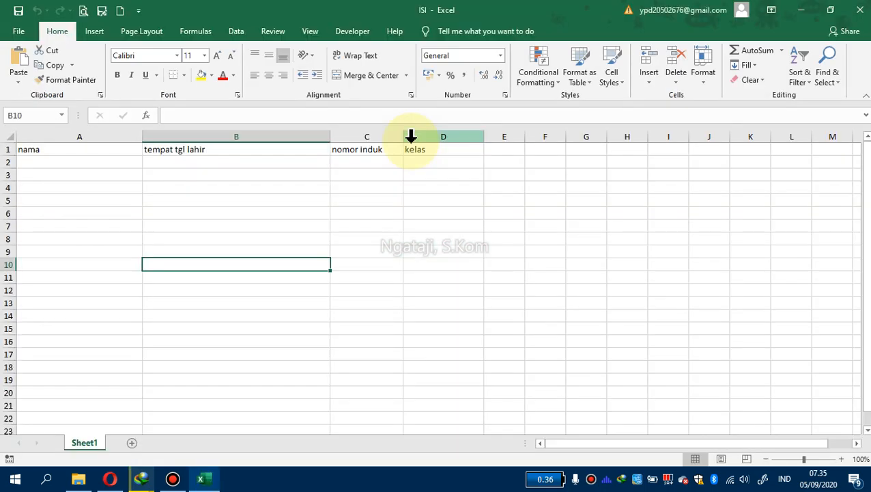
{"action": "left_click", "coordinate": [435, 196]}
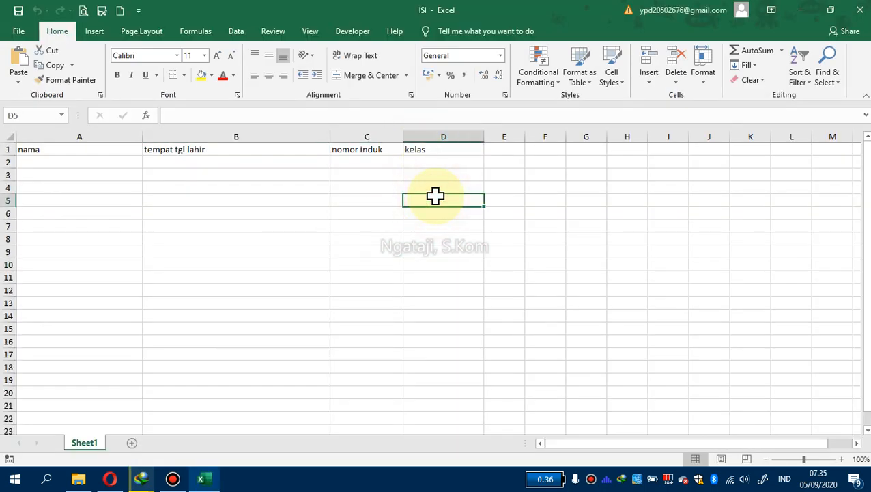
{"action": "left_click", "coordinate": [59, 149]}
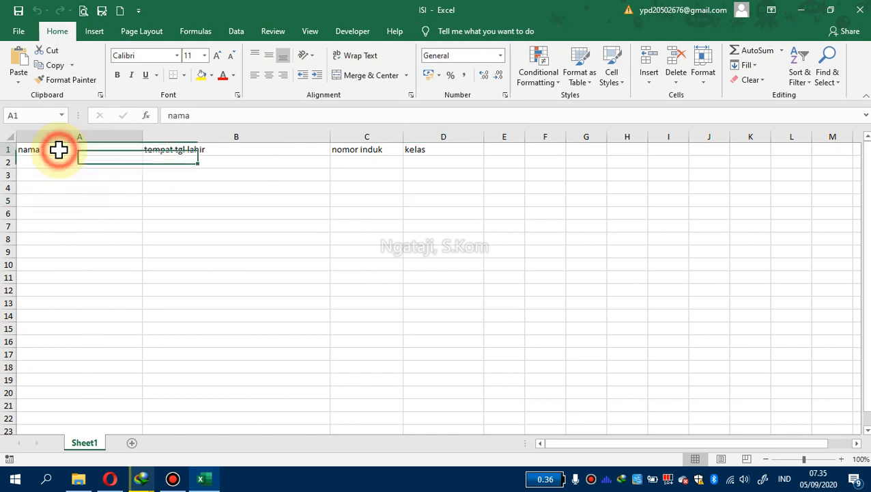
{"action": "left_click", "coordinate": [184, 149]}
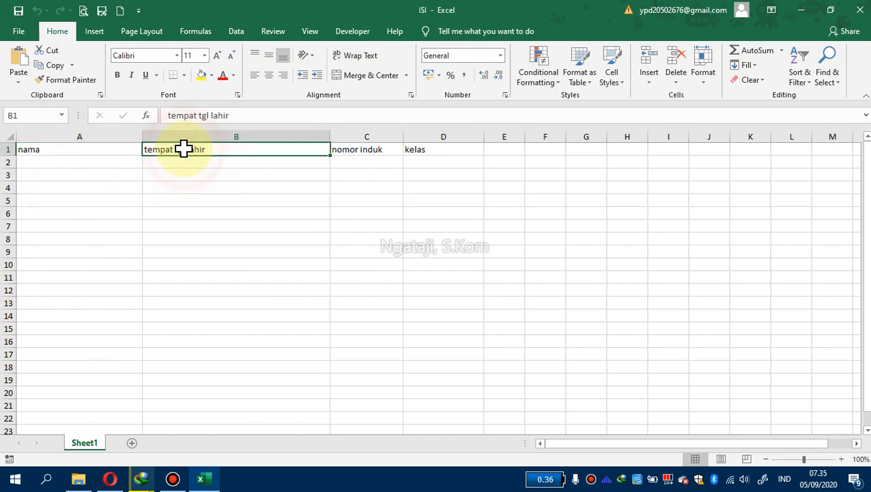
{"action": "left_click", "coordinate": [341, 150]}
{"action": "left_click", "coordinate": [451, 151]}
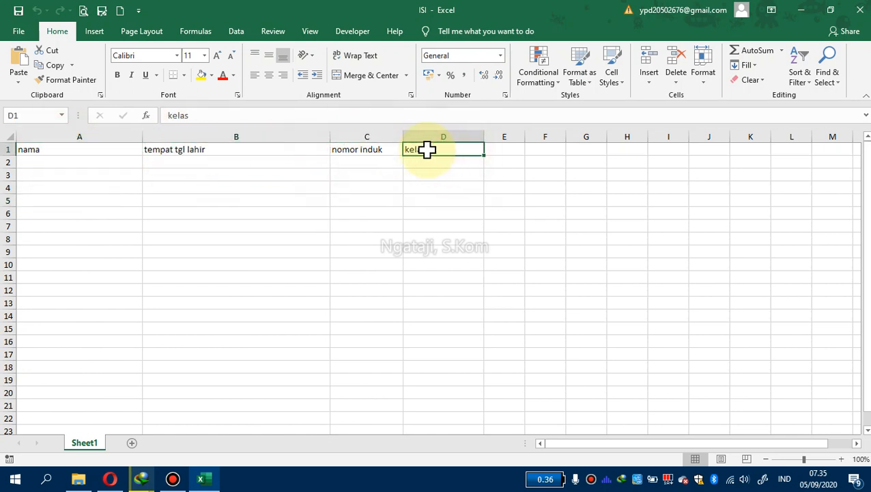
{"action": "left_click", "coordinate": [372, 149]}
{"action": "left_click", "coordinate": [244, 159]}
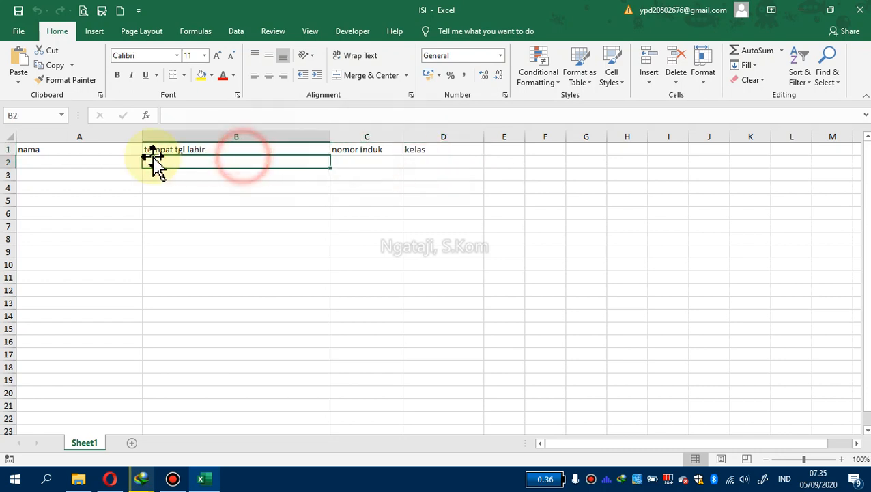
{"action": "left_click", "coordinate": [63, 149]}
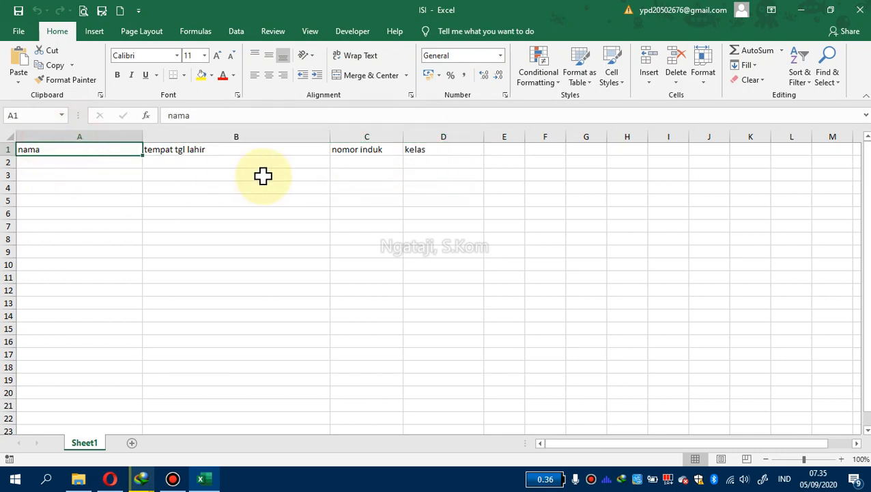
Reopen the KARTU PELAJAR document from the folder to compare its labels, then close it again
{"action": "left_click", "coordinate": [78, 478]}
{"action": "left_click", "coordinate": [247, 146]}
{"action": "double_click", "coordinate": [250, 157]}
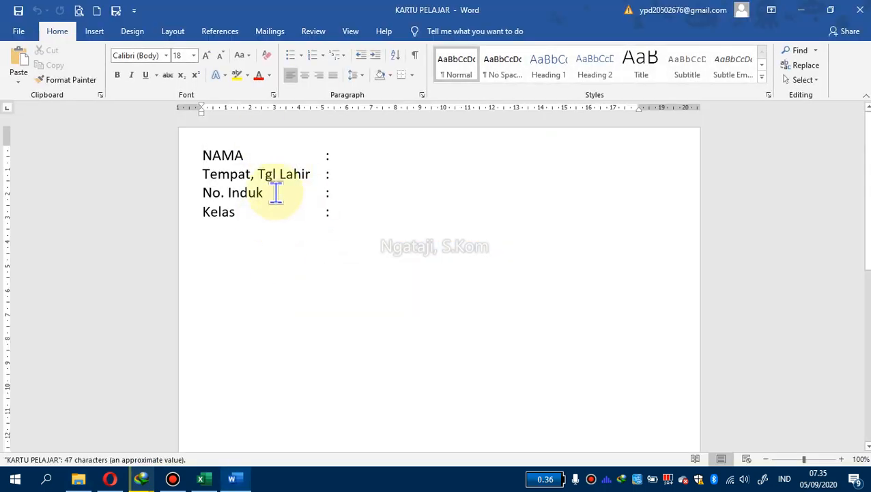
{"action": "left_click", "coordinate": [860, 10]}
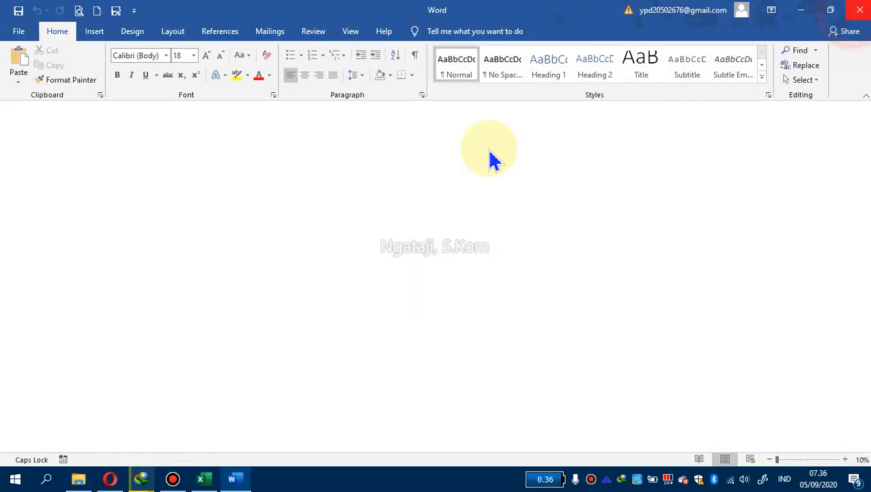
Switch back to the ISI workbook and enter the first student's name in row 2 under nama
{"action": "left_click", "coordinate": [201, 482]}
{"action": "left_click", "coordinate": [192, 186]}
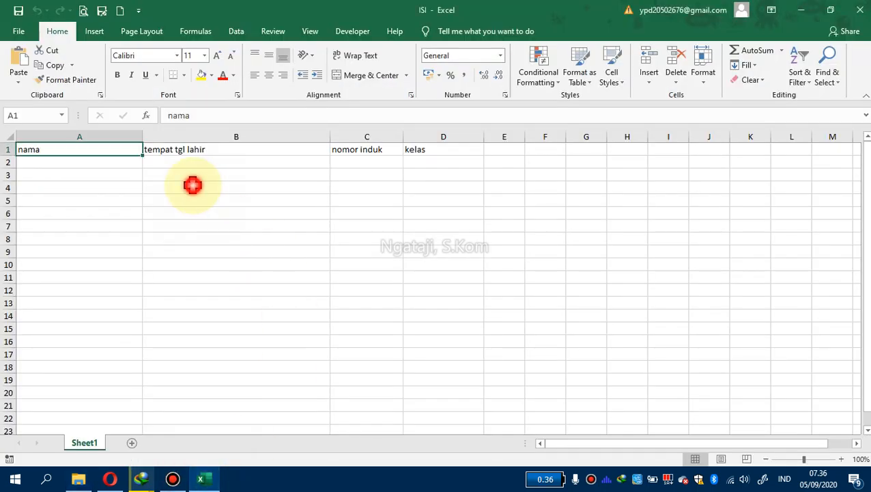
{"action": "left_click", "coordinate": [109, 165]}
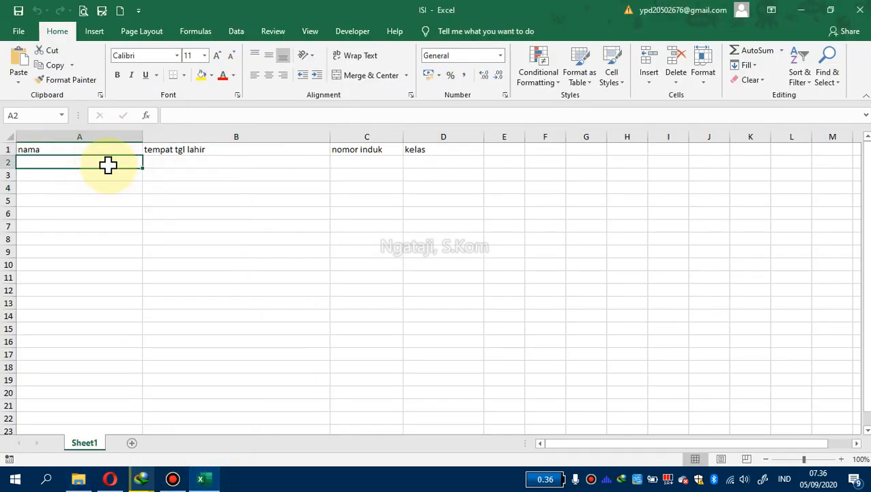
{"action": "type", "text": "DILAN"}
{"action": "key", "text": "Tab"}
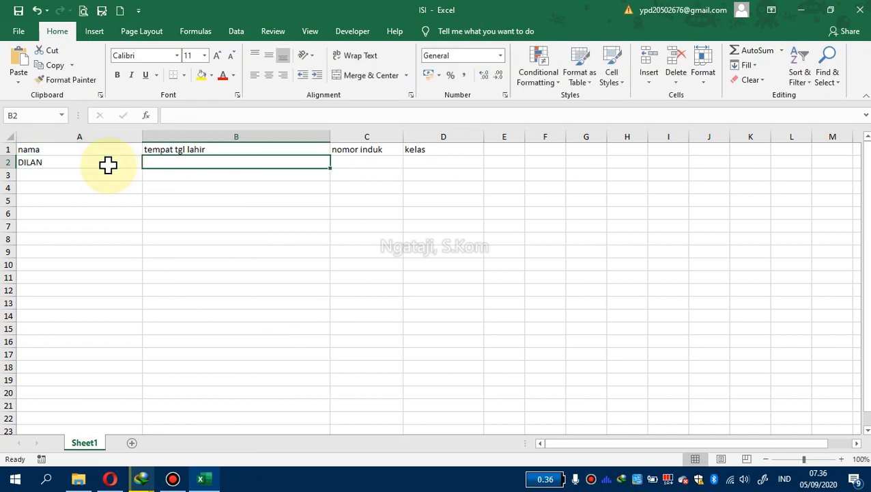
Enter the student's birthplace and date of birth in the tempat tgl lahir cell of row 2
{"action": "type", "text": "Mojoke"}
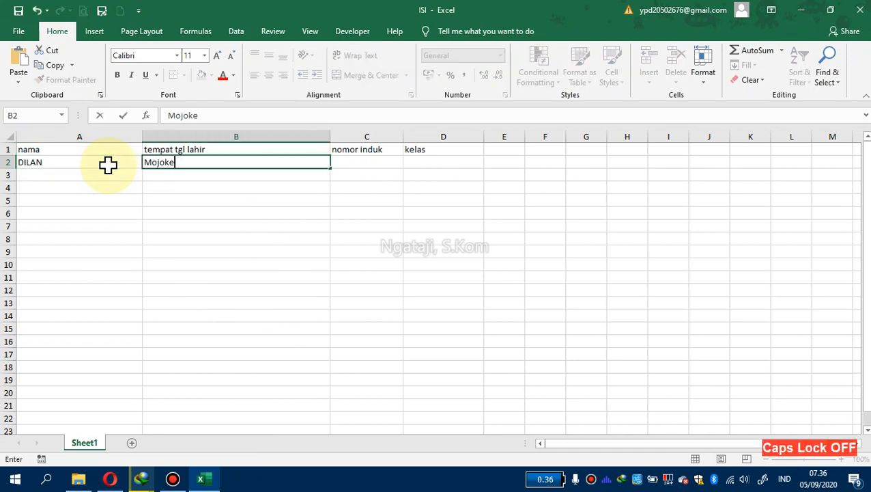
{"action": "type", "text": "rto, 12 Agustus"}
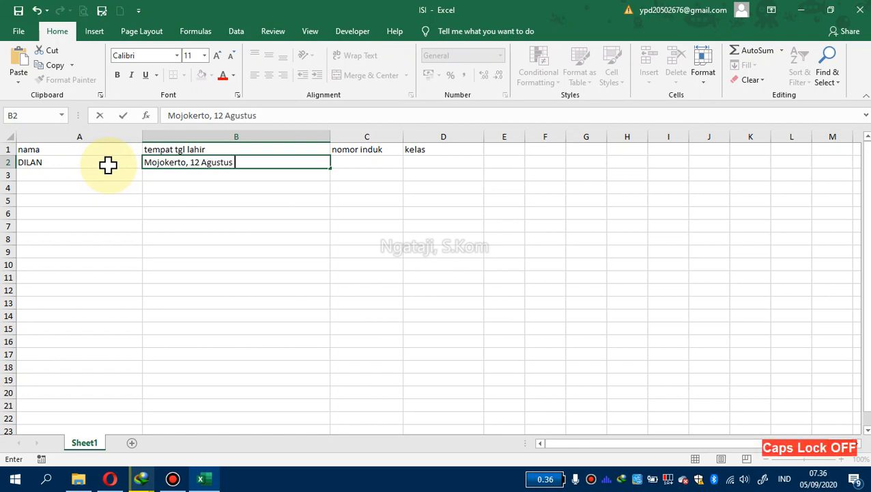
{"action": "type", "text": " 200"}
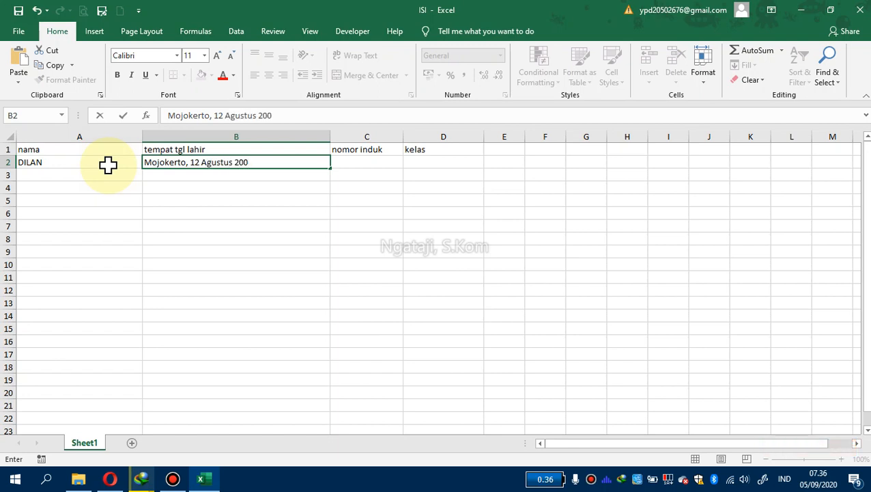
{"action": "type", "text": "6"}
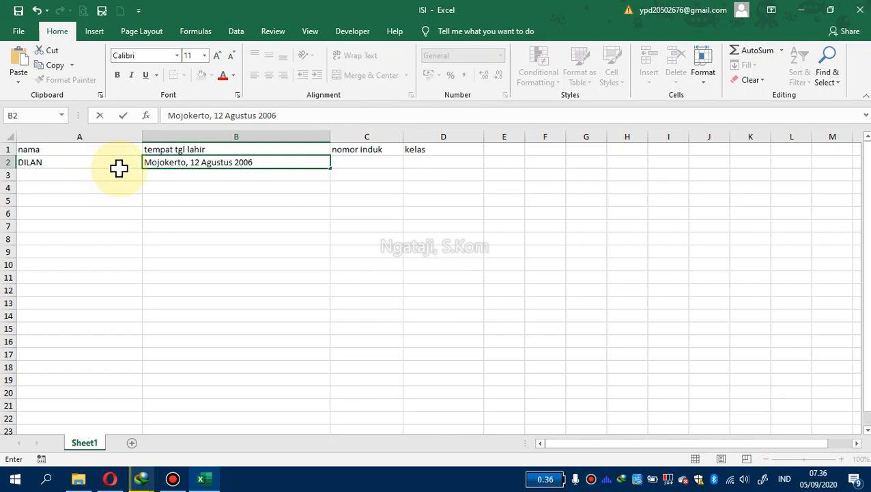
{"action": "key", "text": "BackSpace"}
{"action": "type", "text": "5"}
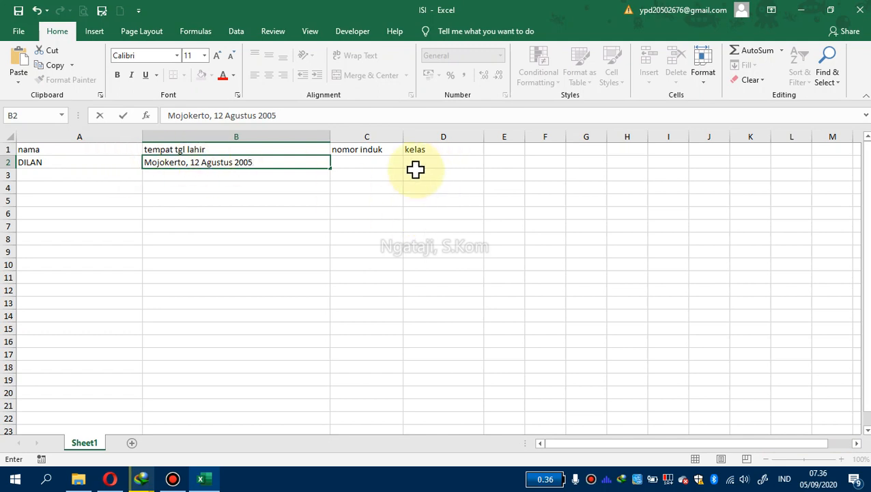
Enter the student's registration number in the nomor induk cell of row 2
{"action": "left_click", "coordinate": [383, 161]}
{"action": "type", "text": "3659"}
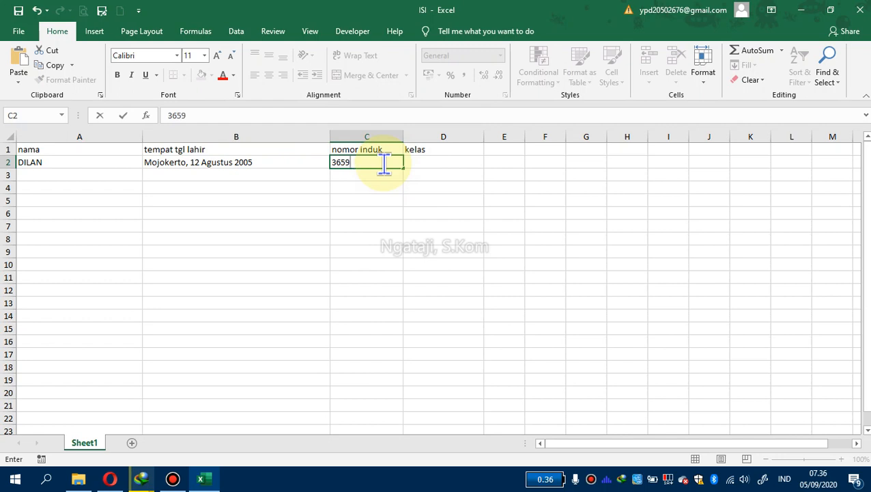
{"action": "key", "text": "BackSpace"}
{"action": "type", "text": "6"}
Enter X-IPA 8 as the class in the kelas cell of row 2
{"action": "left_click", "coordinate": [407, 168]}
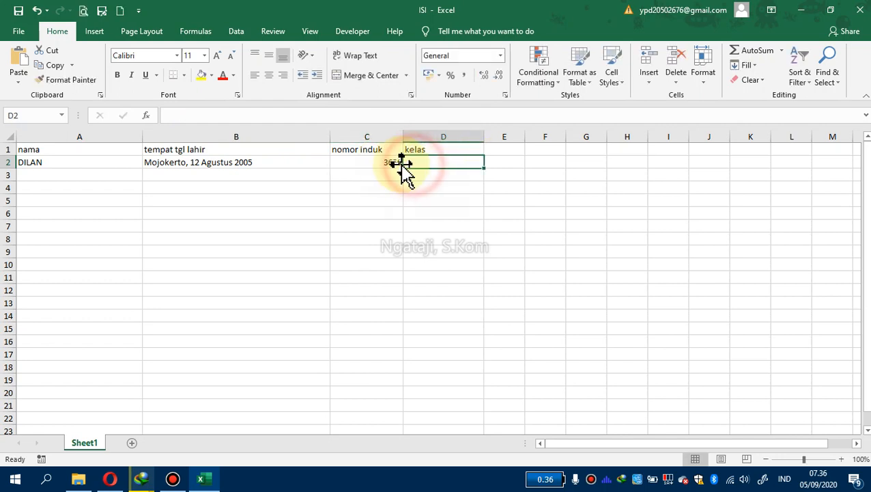
{"action": "type", "text": "x"}
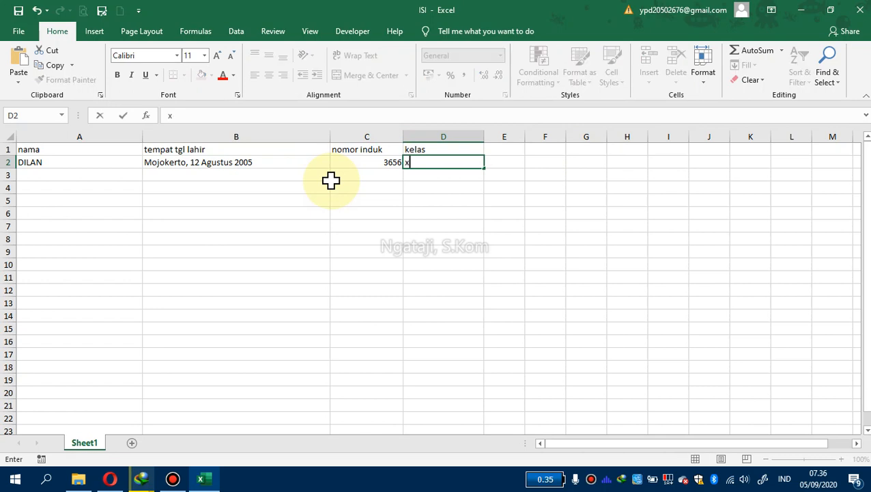
{"action": "key", "text": "BackSpace"}
{"action": "key", "text": "Caps_Lock"}
{"action": "type", "text": "X-IP"}
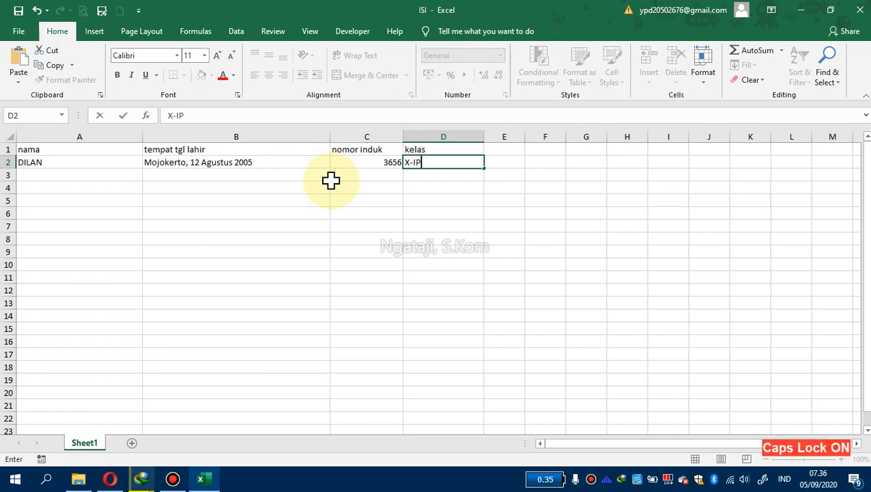
{"action": "type", "text": "A"}
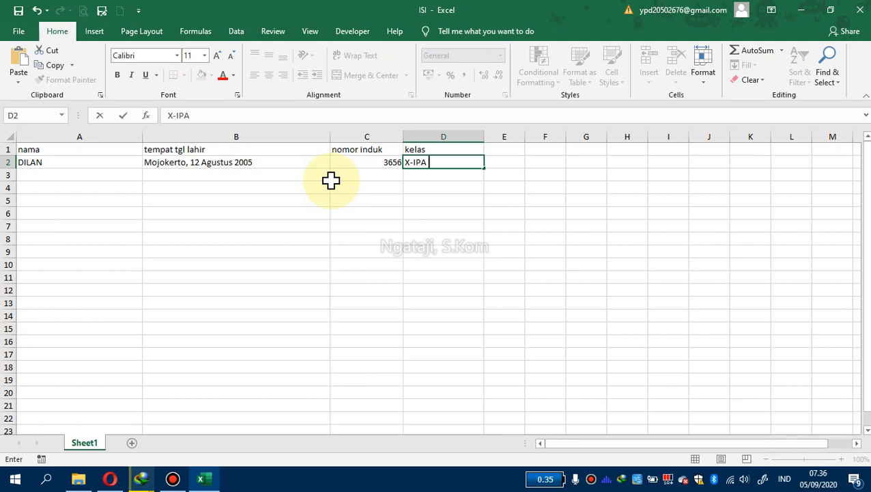
{"action": "type", "text": " 8"}
{"action": "left_click", "coordinate": [330, 179]}
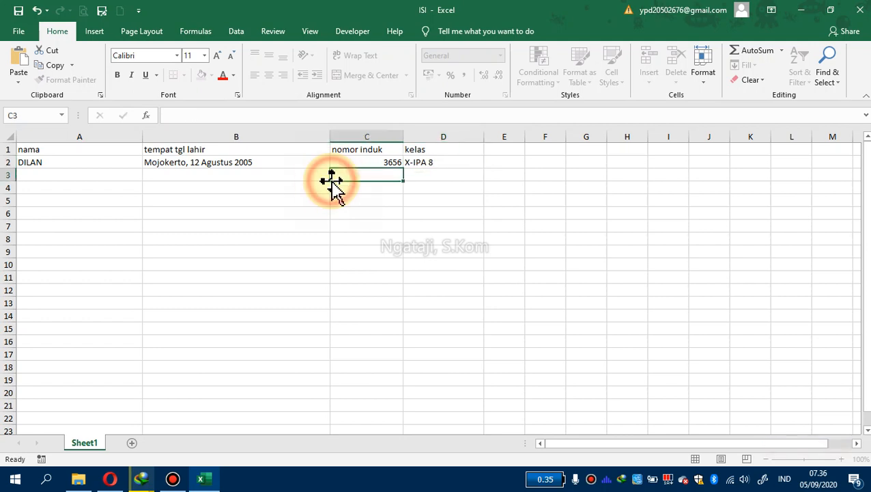
Enter the second student's name in row 3 under nama
{"action": "left_click", "coordinate": [99, 180]}
{"action": "type", "text": "MIL"}
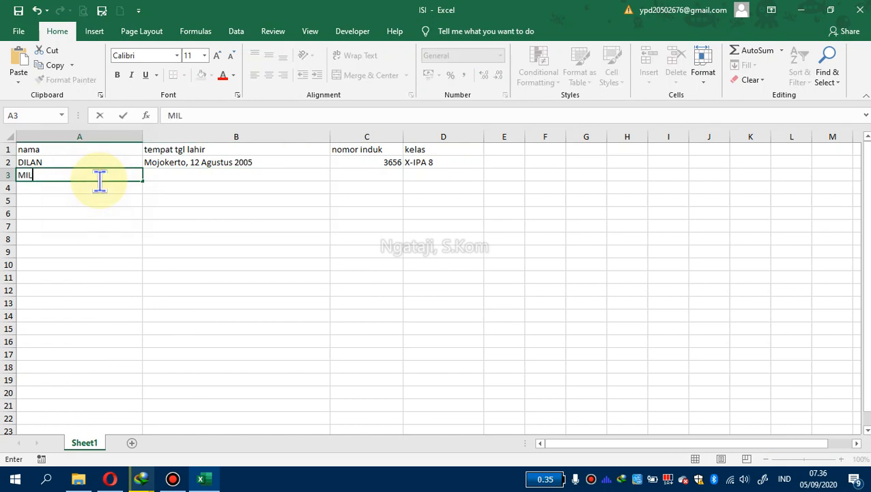
{"action": "type", "text": "EAH"}
{"action": "key", "text": "Tab"}
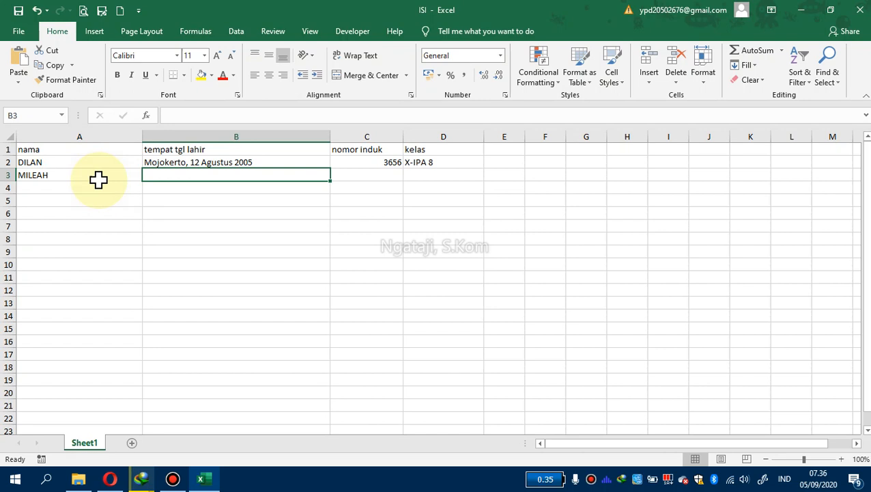
Fill in the second student's birthplace, date of birth and registration number in row 3
{"action": "type", "text": "Mojokerto"}
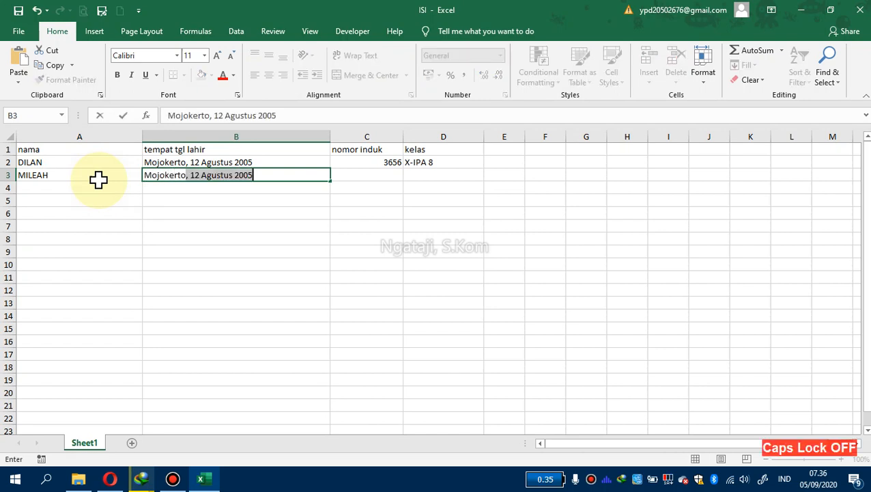
{"action": "type", "text": ", 09"}
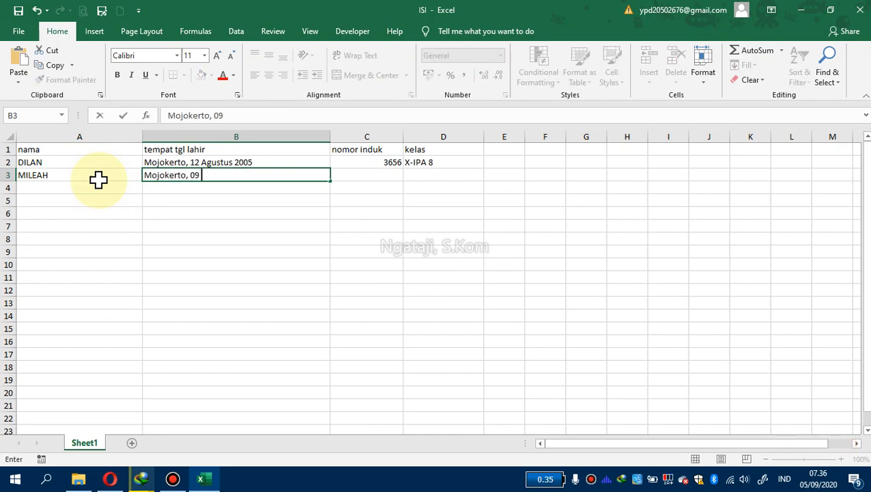
{"action": "key", "text": "Caps_Lock"}
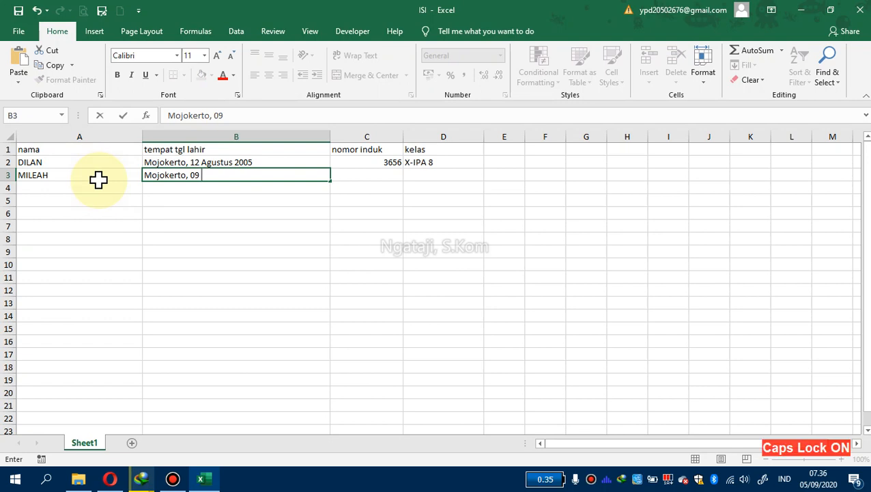
{"action": "type", "text": "J"}
{"action": "key", "text": "Caps_Lock"}
{"action": "type", "text": "uli 2"}
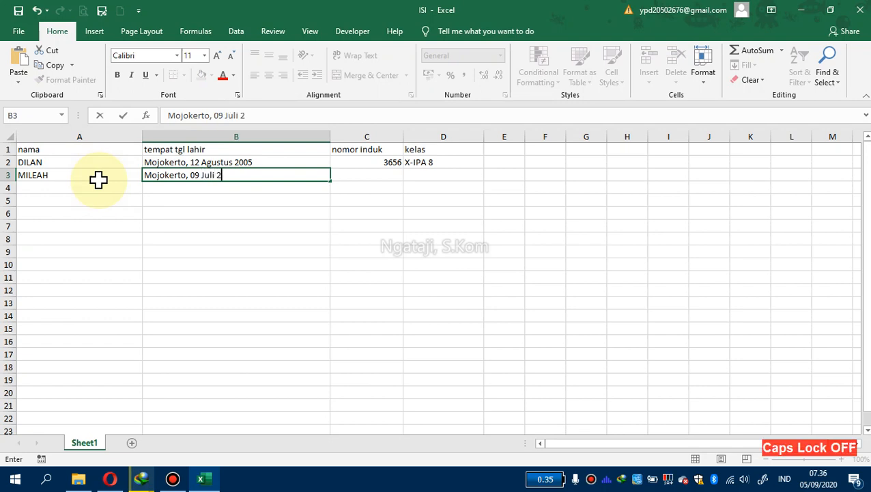
{"action": "type", "text": "004"}
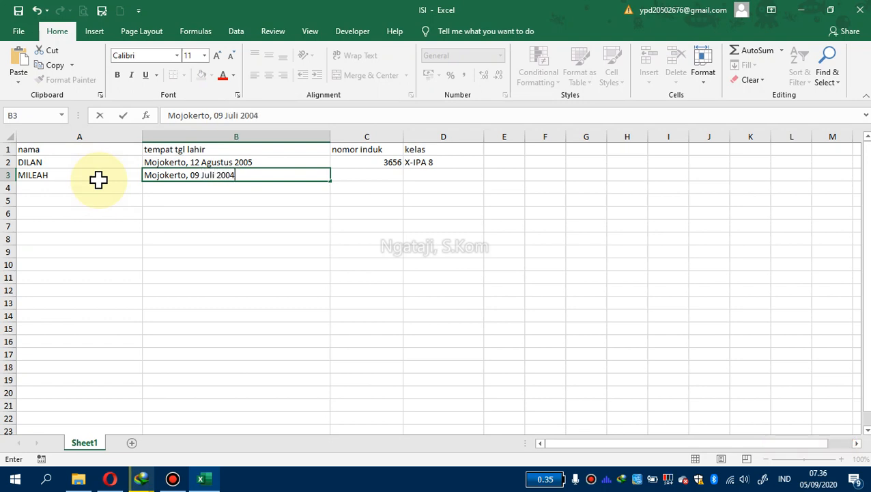
{"action": "key", "text": "Tab"}
{"action": "type", "text": "3"}
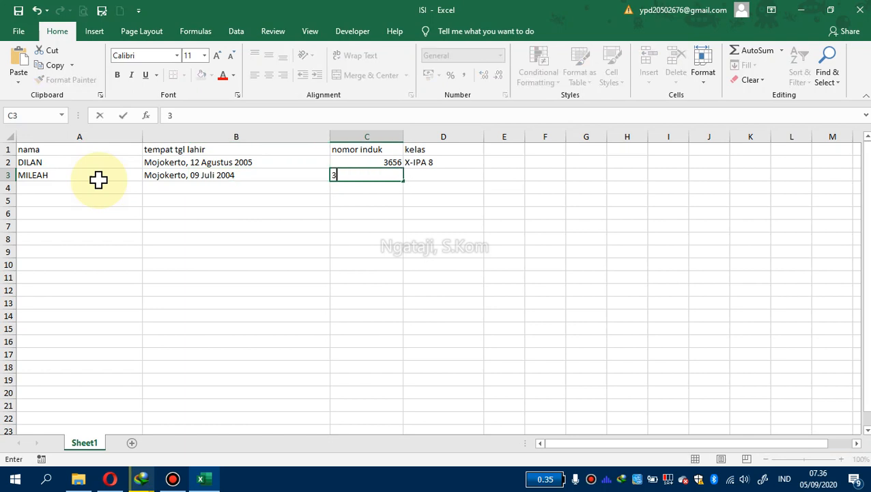
{"action": "type", "text": "680"}
{"action": "key", "text": "Tab"}
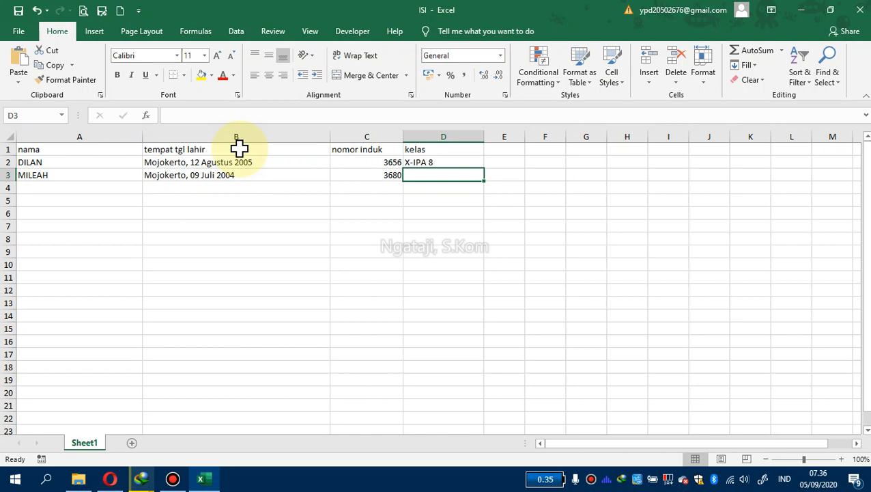
Copy the X-IPA 8 class from row 2 into the kelas cell of row 3
{"action": "left_click", "coordinate": [448, 162]}
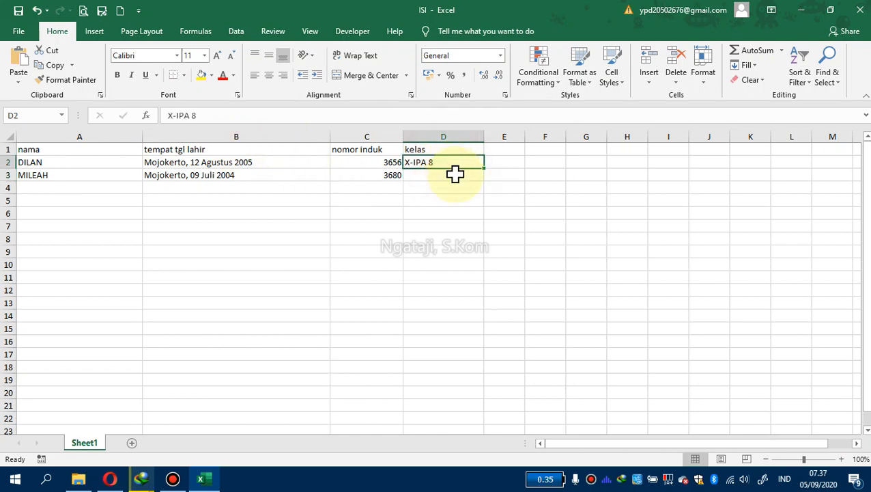
{"action": "key", "text": "ctrl+c"}
{"action": "left_click", "coordinate": [429, 174]}
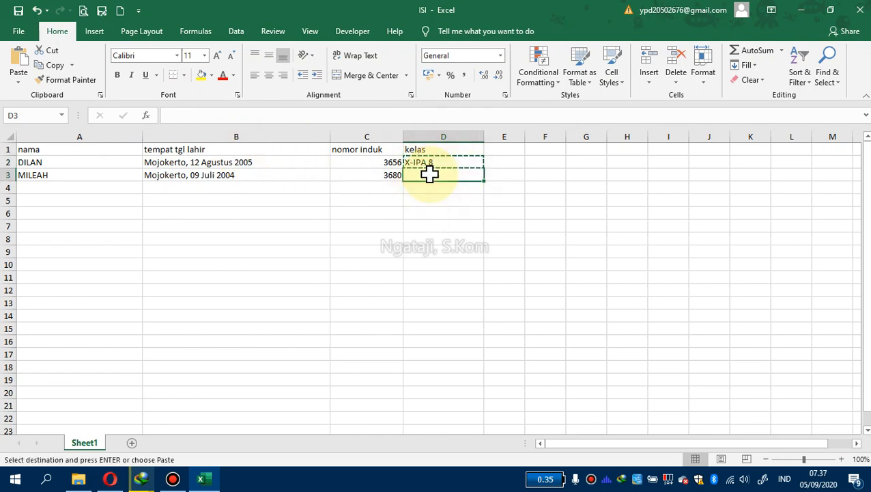
{"action": "key", "text": "Return"}
Enter the third student's name in row 4 under nama
{"action": "left_click", "coordinate": [385, 210]}
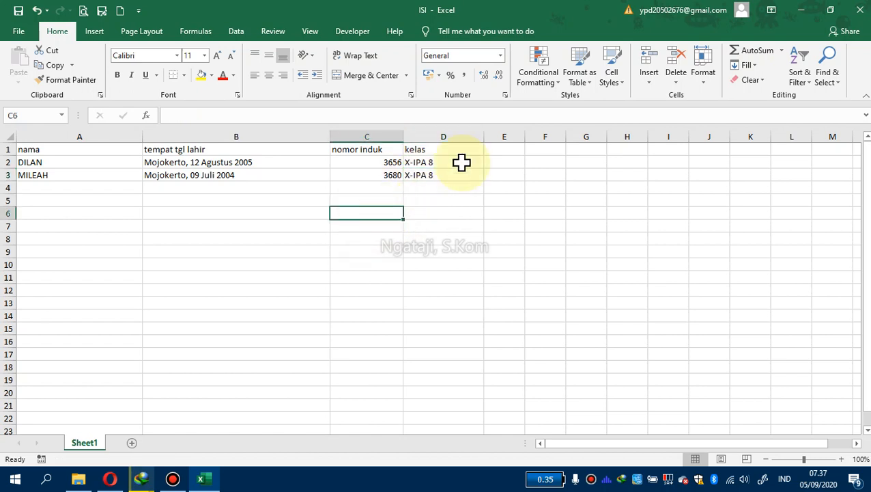
{"action": "left_click", "coordinate": [67, 189]}
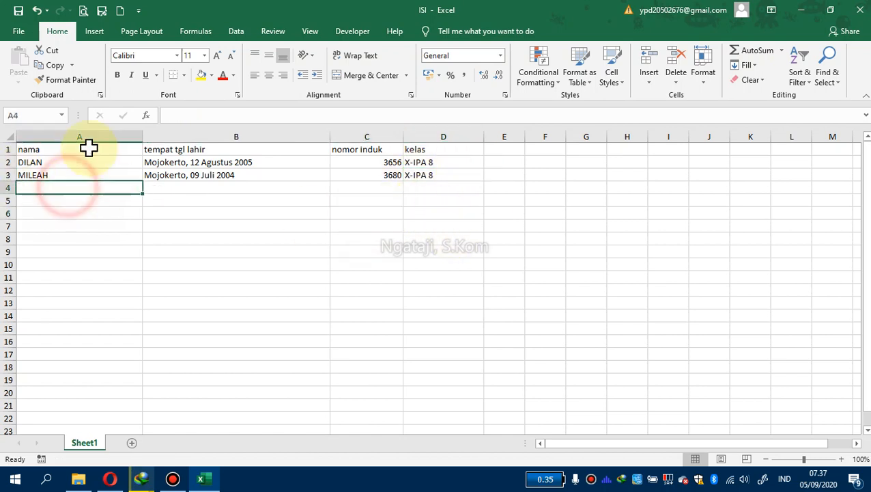
{"action": "key", "text": "Caps_Lock"}
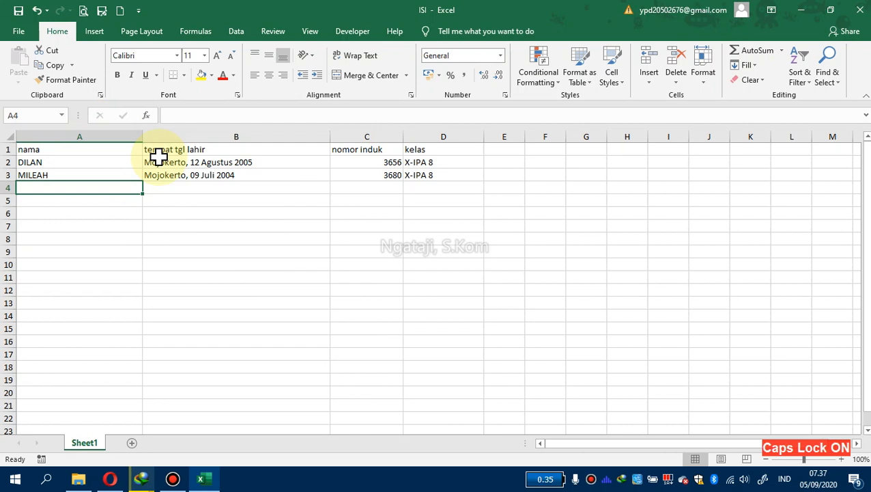
{"action": "type", "text": "BAMBANG"}
{"action": "key", "text": "Tab"}
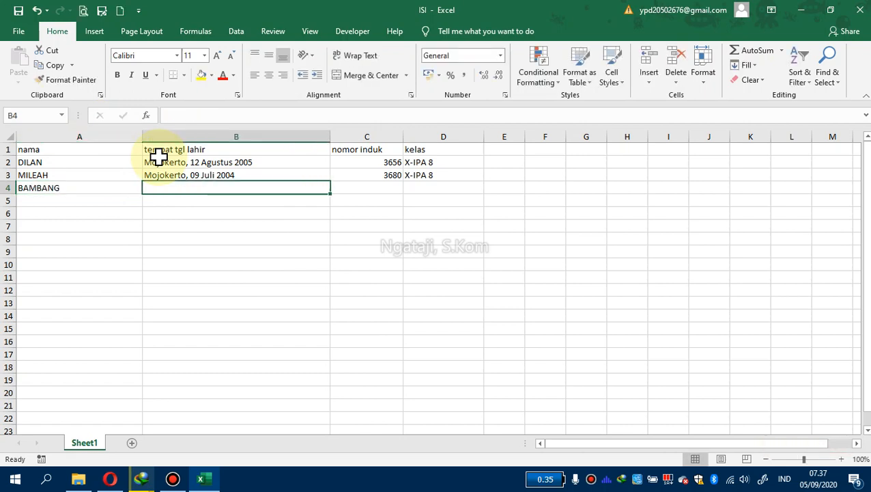
Fill in the third student's birthplace, date of birth and registration number in row 4
{"action": "type", "text": "G"}
{"action": "key", "text": "Caps_Lock"}
{"action": "type", "text": "re"}
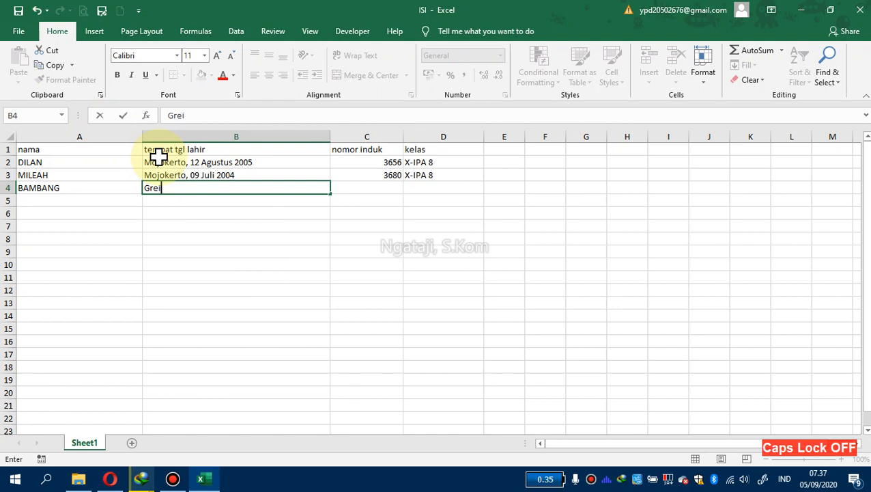
{"action": "type", "text": "sik, 11"}
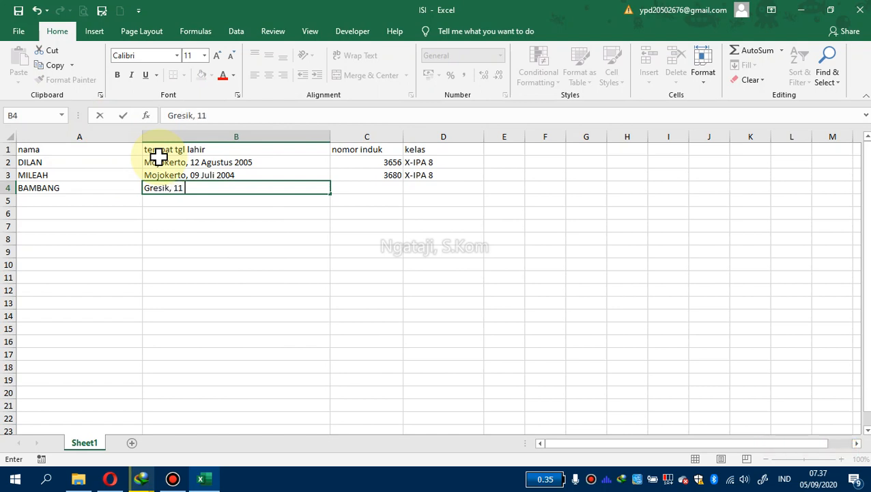
{"action": "key", "text": "Caps_Lock"}
{"action": "type", "text": "J"}
{"action": "key", "text": "Caps_Lock"}
{"action": "type", "text": "an"}
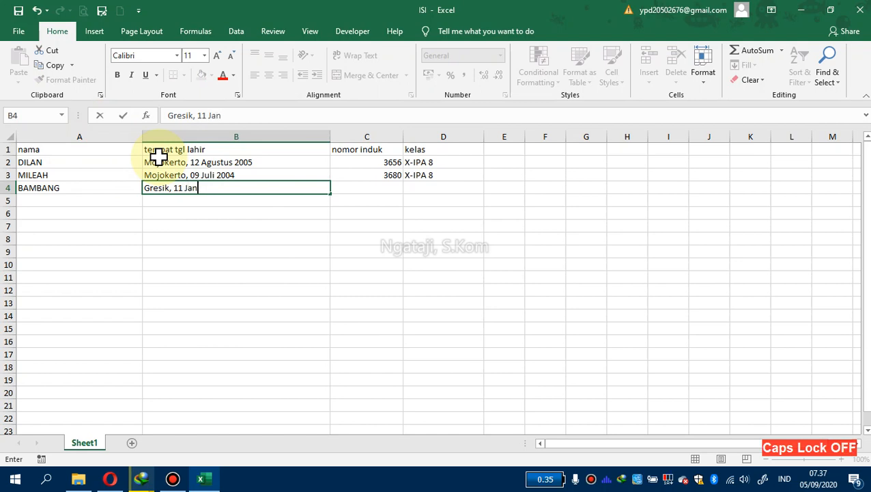
{"action": "type", "text": "uari 200"}
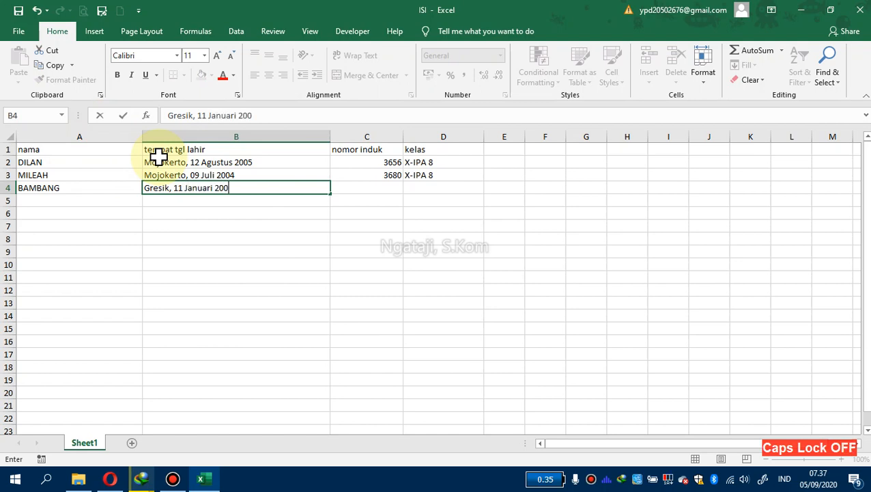
{"action": "type", "text": "5"}
{"action": "key", "text": "Tab"}
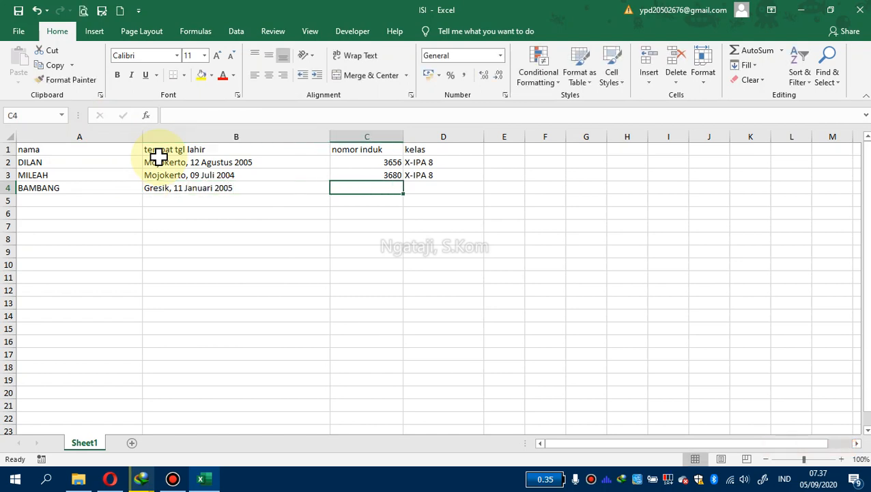
{"action": "type", "text": "3614"}
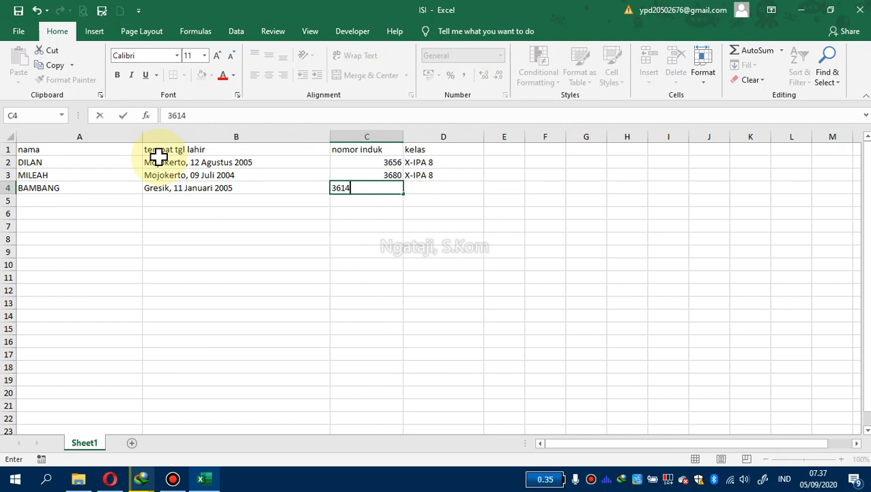
{"action": "key", "text": "Tab"}
{"action": "left_click", "coordinate": [458, 176]}
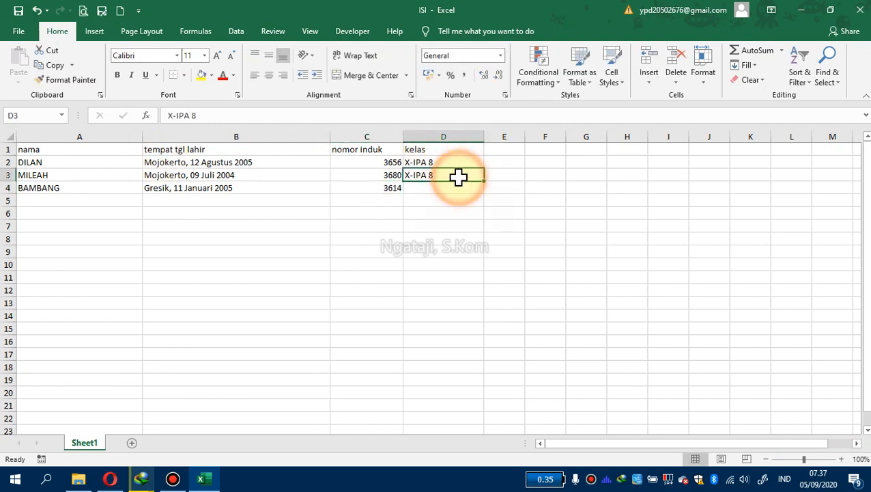
Enter the fourth student's name in row 5 under nama
{"action": "left_click", "coordinate": [90, 200]}
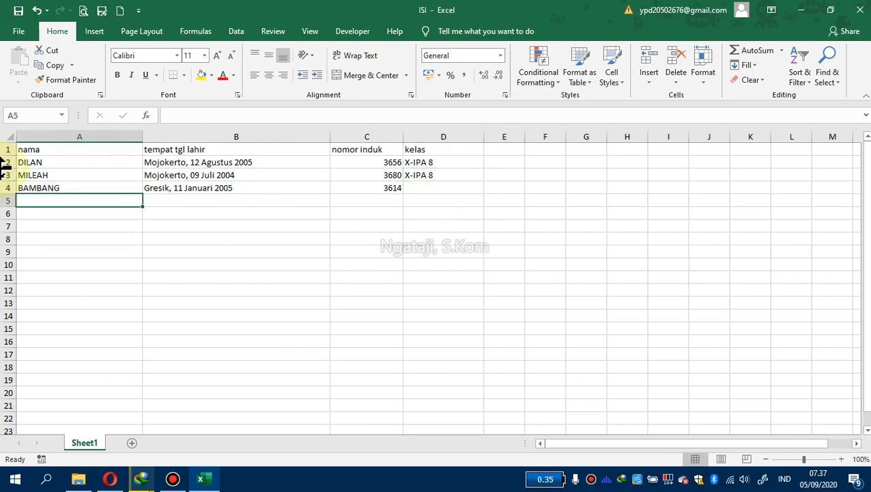
{"action": "key", "text": "Caps_Lock"}
{"action": "type", "text": "L"}
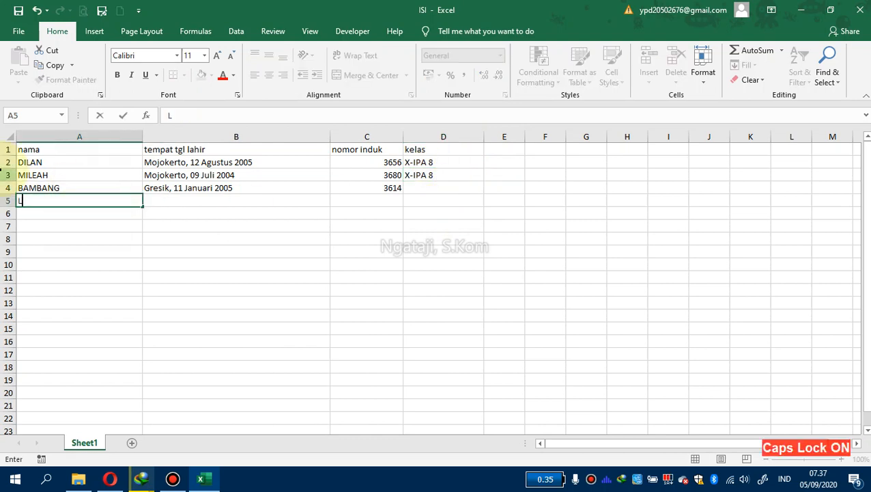
{"action": "type", "text": "ISA"}
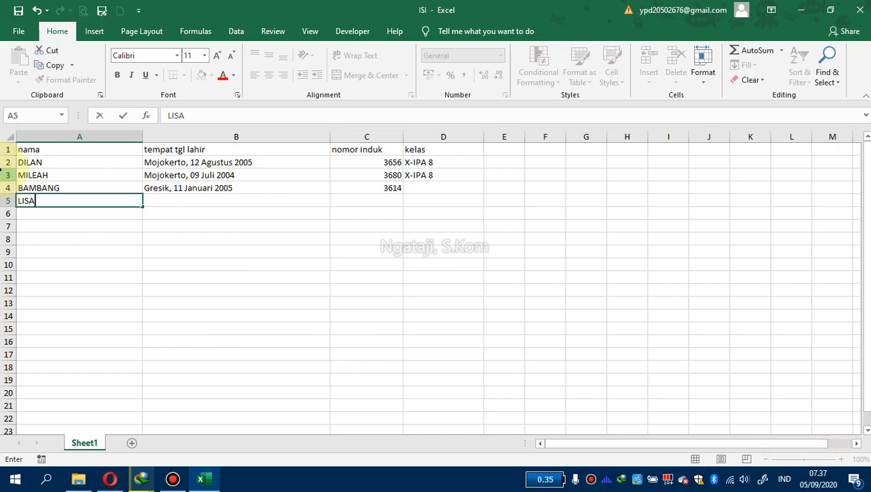
{"action": "key", "text": "Tab"}
Fill in the fourth student's birthplace, date of birth and registration number in row 5
{"action": "type", "text": "M"}
{"action": "key", "text": "Caps_Lock"}
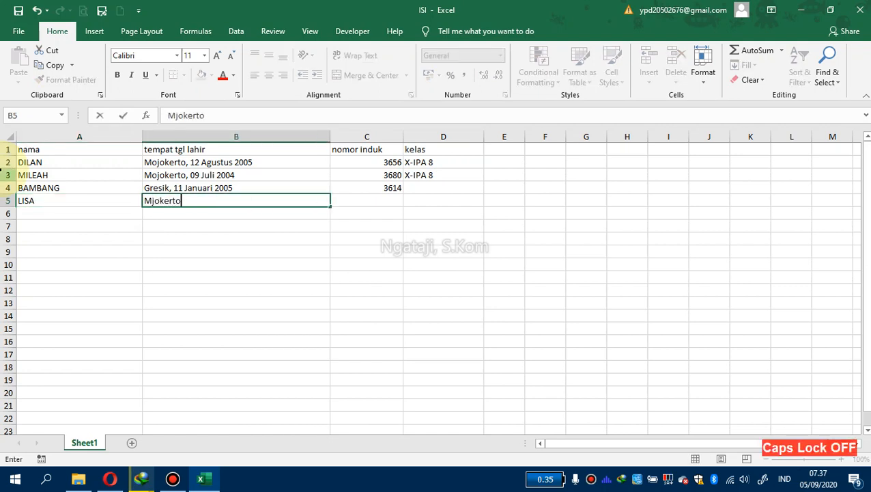
{"action": "key", "text": "BackSpace"}
{"action": "key", "text": "BackSpace"}
{"action": "key", "text": "BackSpace"}
{"action": "key", "text": "BackSpace"}
{"action": "key", "text": "BackSpace"}
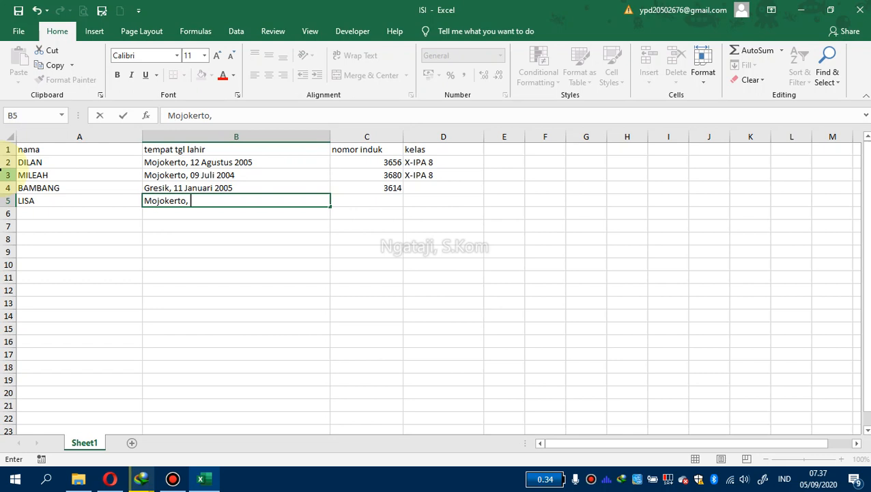
{"action": "type", "text": "06"}
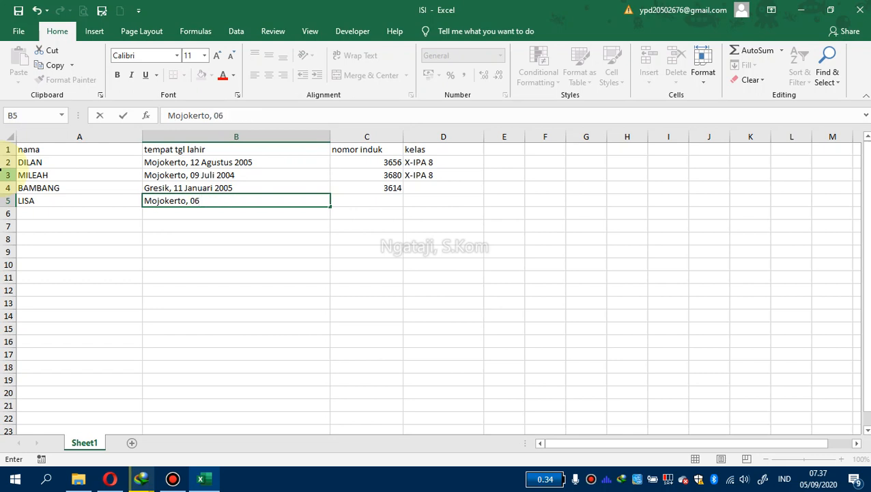
{"action": "key", "text": "Caps_Lock"}
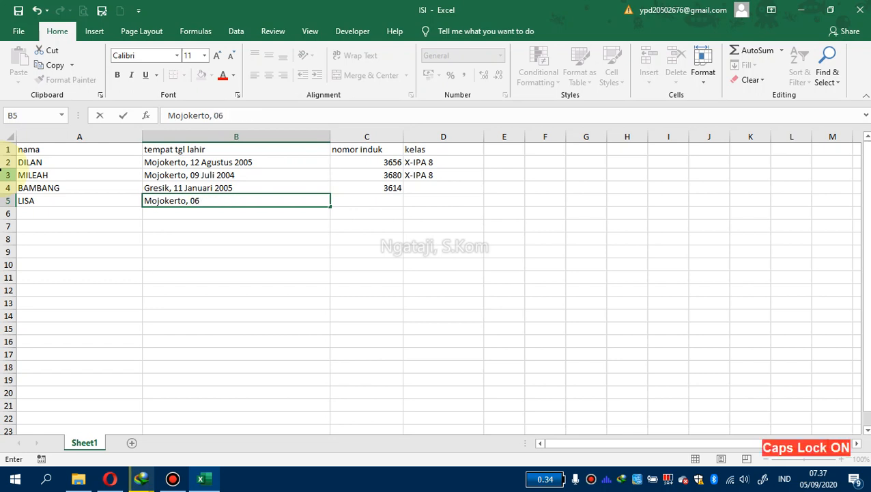
{"action": "type", "text": "N"}
{"action": "key", "text": "Caps_Lock"}
{"action": "type", "text": "opember"}
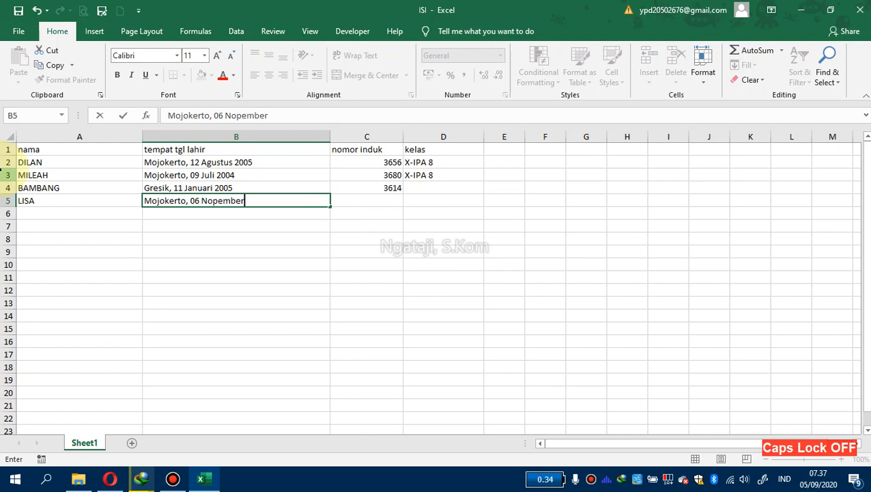
{"action": "type", "text": " 2005"}
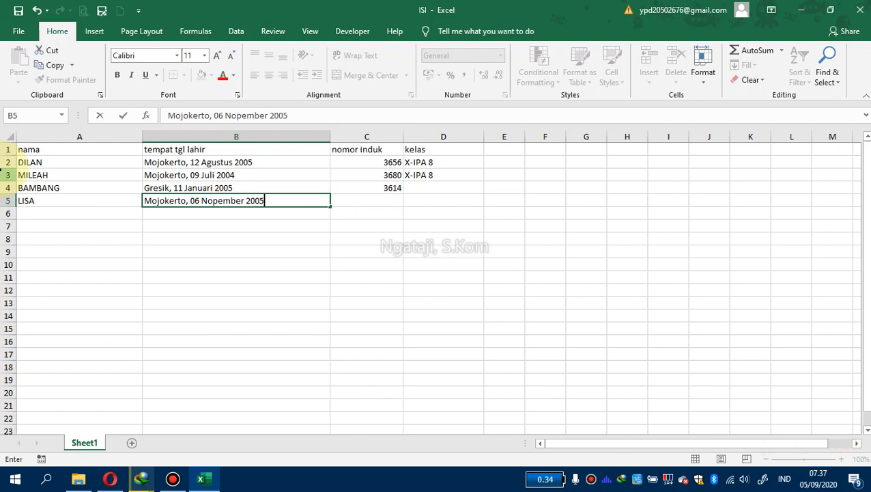
{"action": "key", "text": "Tab"}
{"action": "type", "text": "36"}
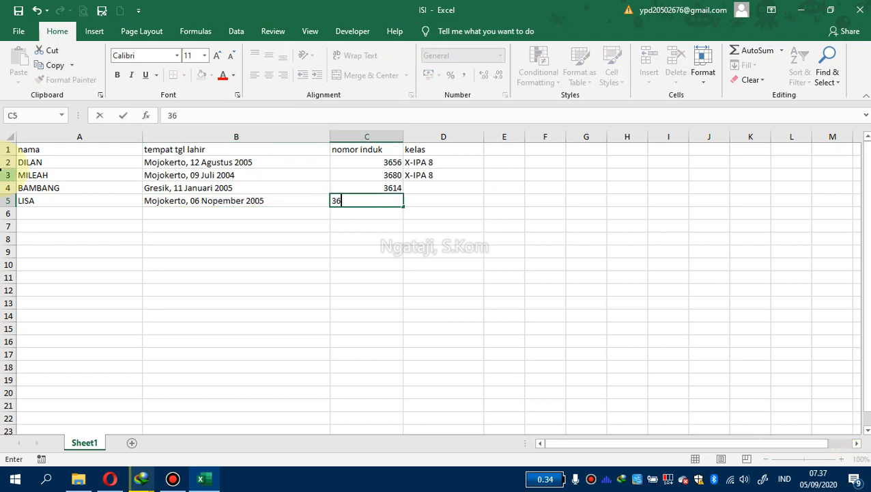
{"action": "key", "text": "Return"}
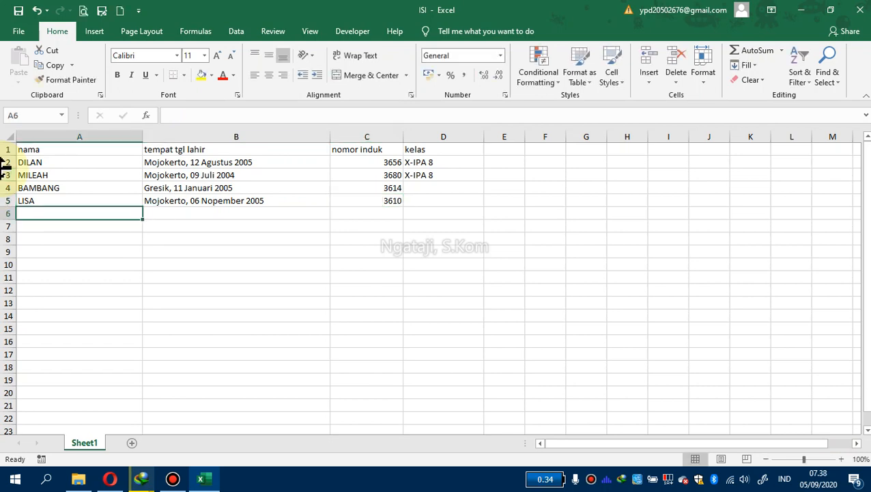
Enter the fifth student's name in row 6 under nama
{"action": "key", "text": "Caps_Lock"}
{"action": "type", "text": "MIMI"}
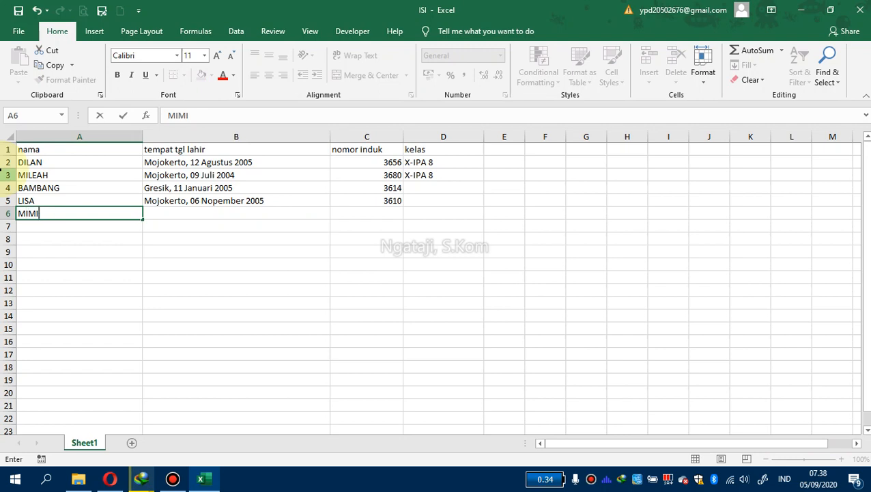
{"action": "key", "text": "Tab"}
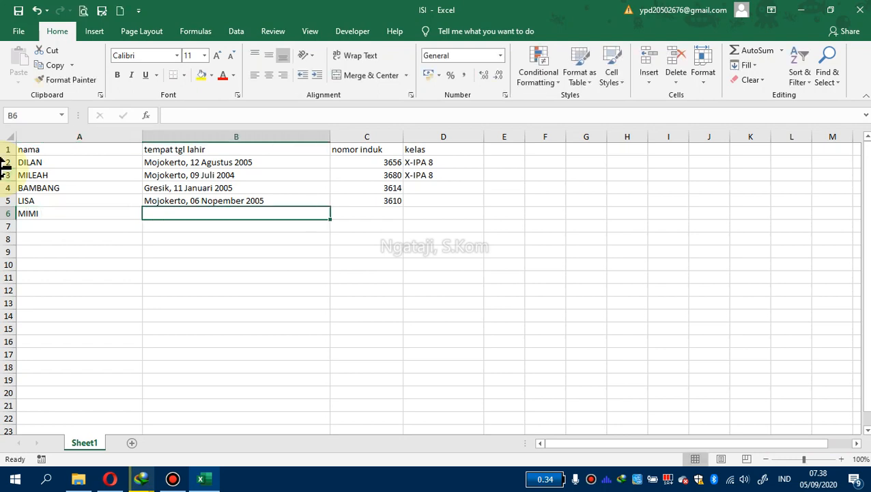
{"action": "key", "text": "Caps_Lock"}
{"action": "type", "text": "Mojokerto"}
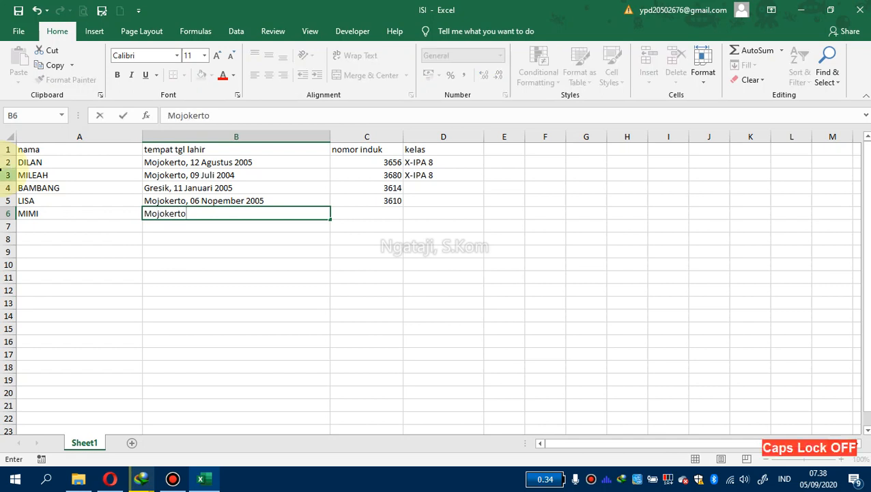
{"action": "type", "text": ", 09"}
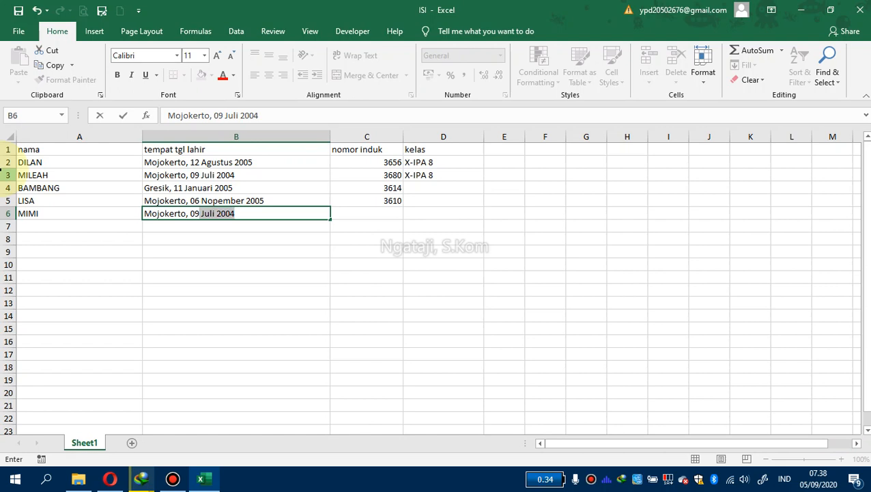
{"action": "key", "text": "Caps_Lock"}
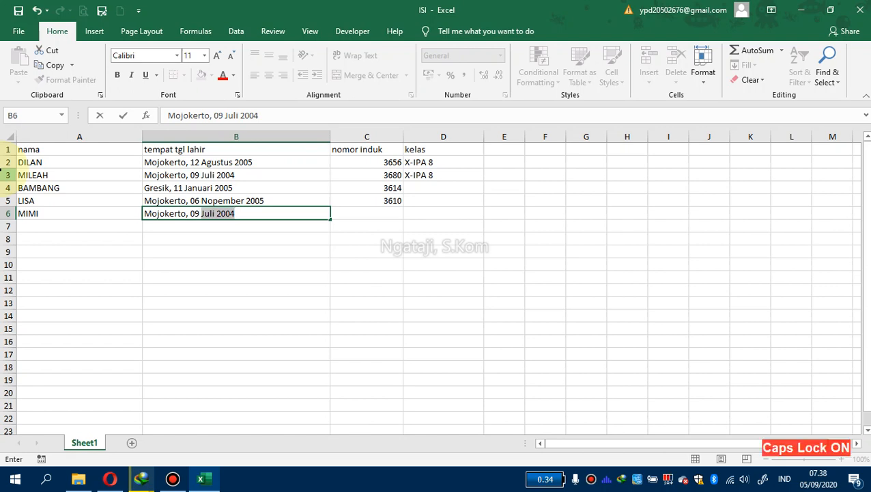
{"action": "type", "text": "M"}
{"action": "key", "text": "Caps_Lock"}
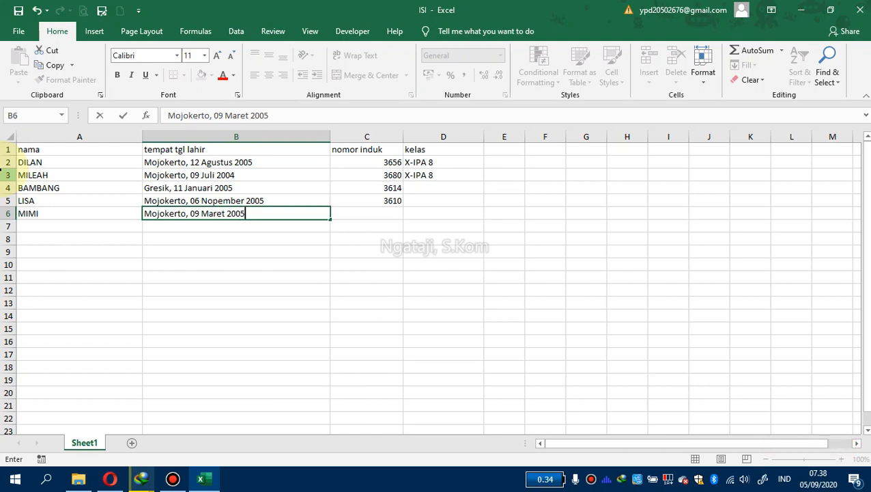
{"action": "key", "text": "Tab"}
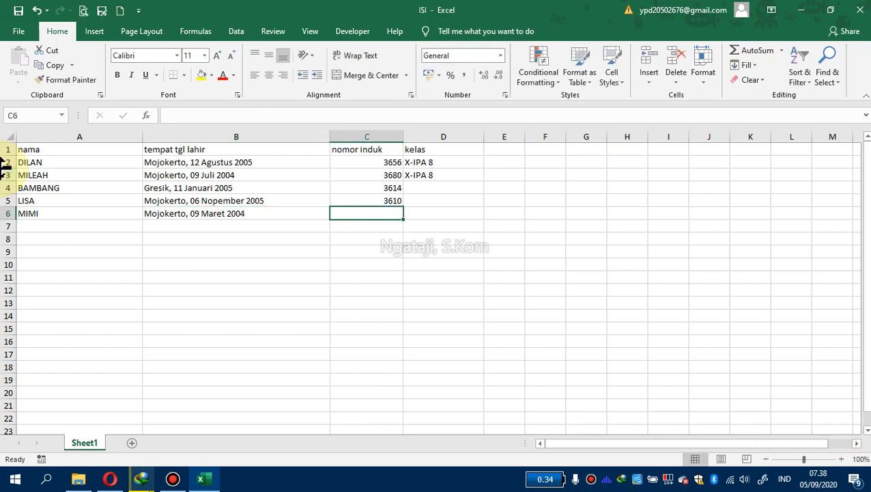
{"action": "type", "text": "3655"}
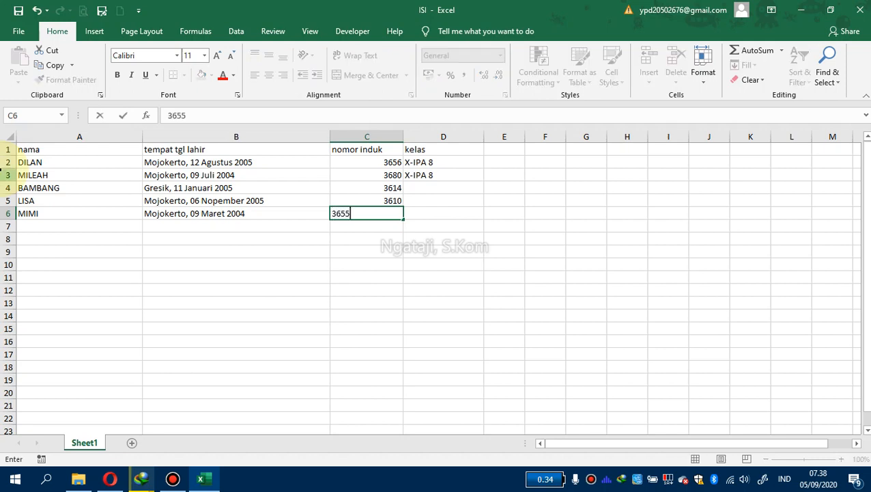
{"action": "key", "text": "Tab"}
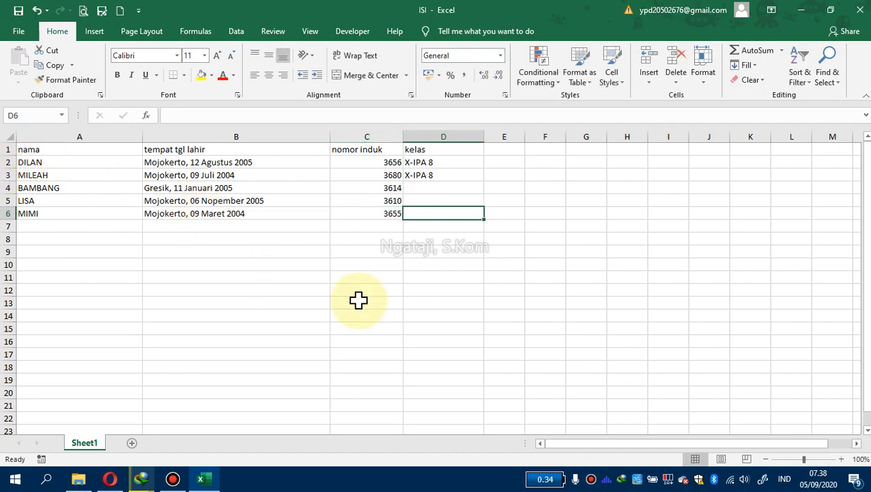
Try to fill the kelas column down to row 6 by extending the X-IPA 8 entry
{"action": "left_click", "coordinate": [357, 185]}
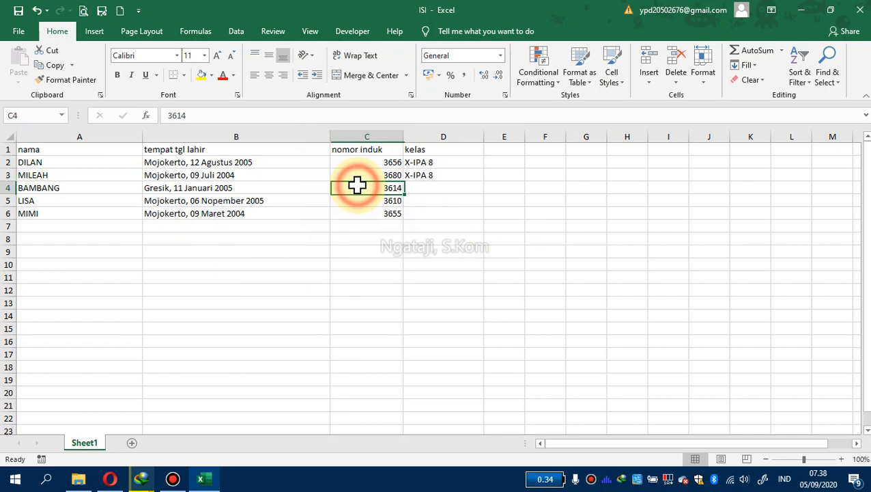
{"action": "left_click", "coordinate": [471, 176]}
{"action": "left_click_drag", "start_coordinate": [484, 182], "coordinate": [478, 215]}
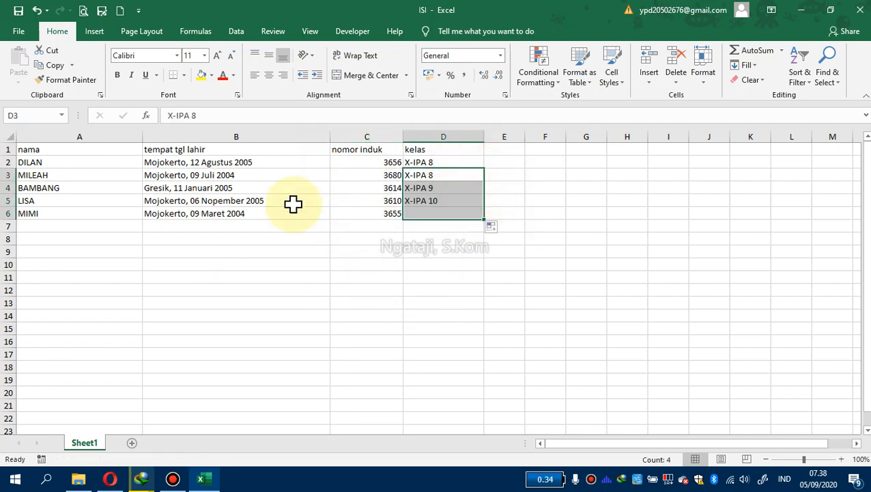
{"action": "left_click", "coordinate": [469, 176]}
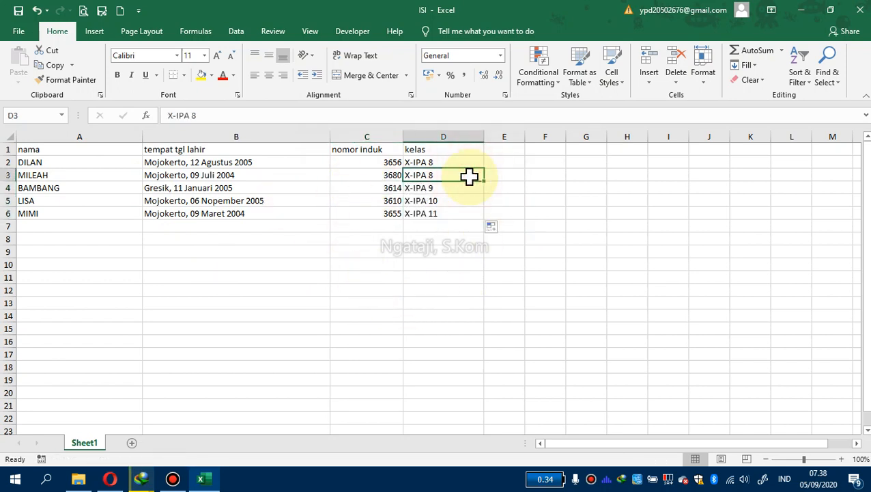
Copy X-IPA 8 from D3 and paste it into the kelas cells of rows 4 to 6
{"action": "key", "text": "ctrl+c"}
{"action": "left_click_drag", "start_coordinate": [456, 188], "coordinate": [458, 212]}
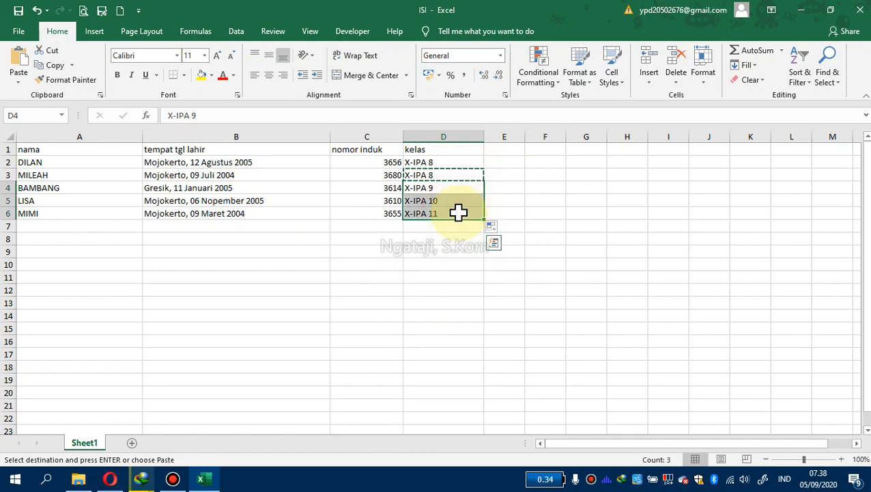
{"action": "key", "text": "Return"}
{"action": "left_click", "coordinate": [442, 254]}
{"action": "left_click", "coordinate": [417, 209]}
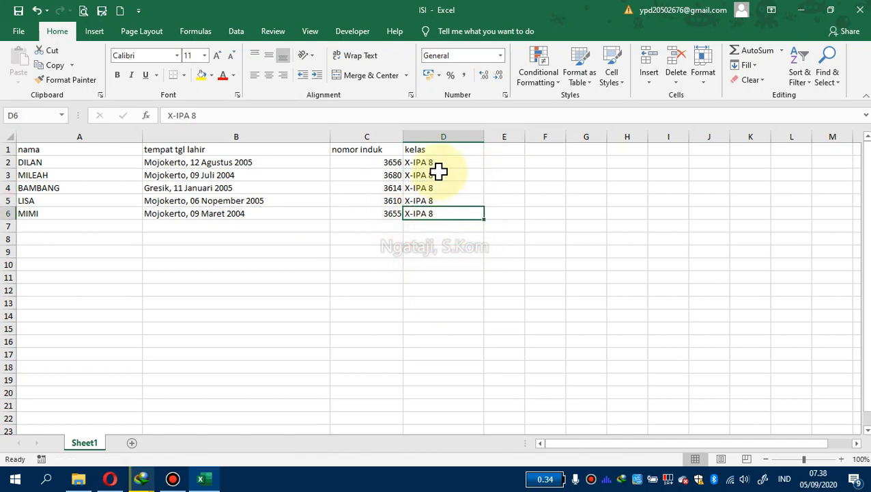
Center-align the kelas entries in D2:D6
{"action": "left_click_drag", "start_coordinate": [438, 163], "coordinate": [444, 213]}
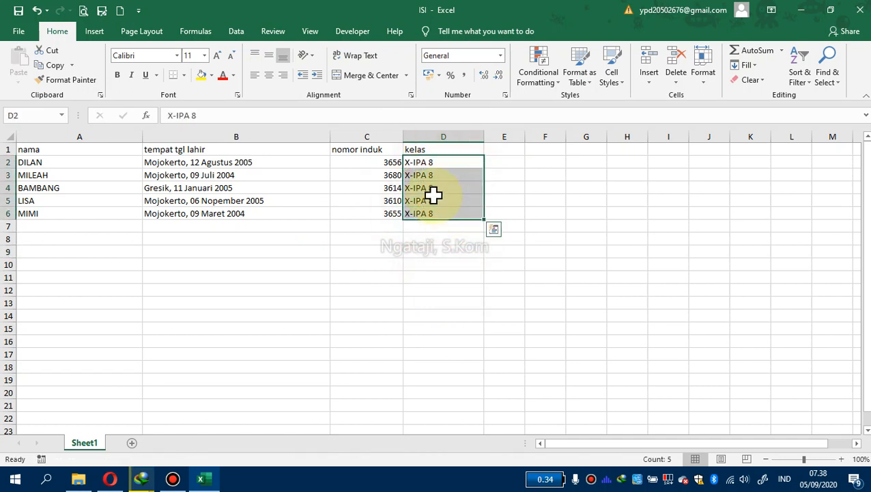
{"action": "left_click", "coordinate": [268, 75]}
{"action": "left_click", "coordinate": [362, 240]}
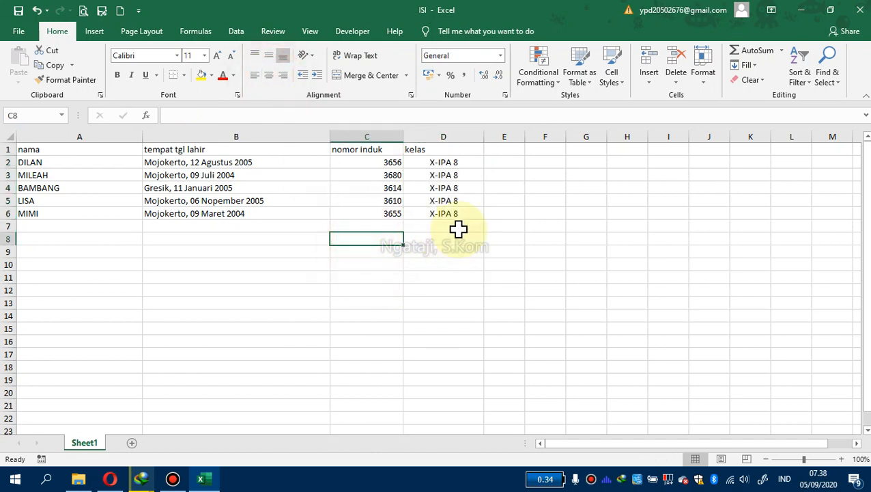
Review the completed student records across rows 2 to 6
{"action": "left_click", "coordinate": [38, 161]}
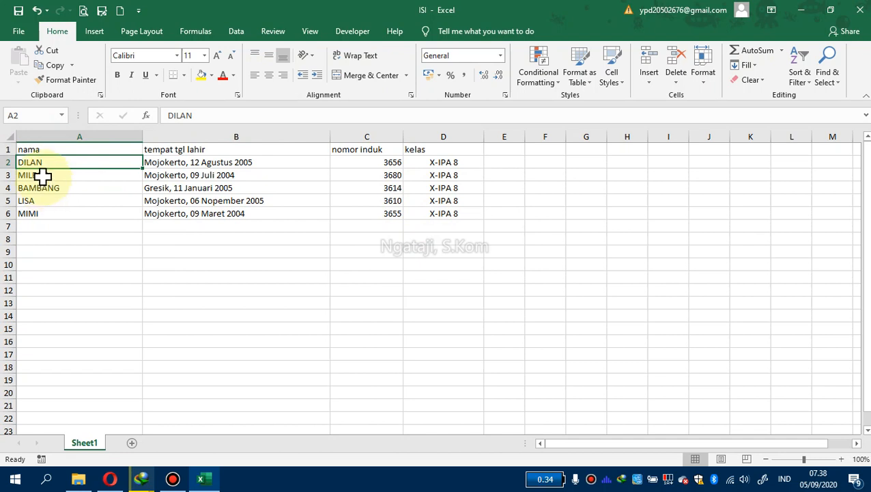
{"action": "left_click", "coordinate": [43, 175]}
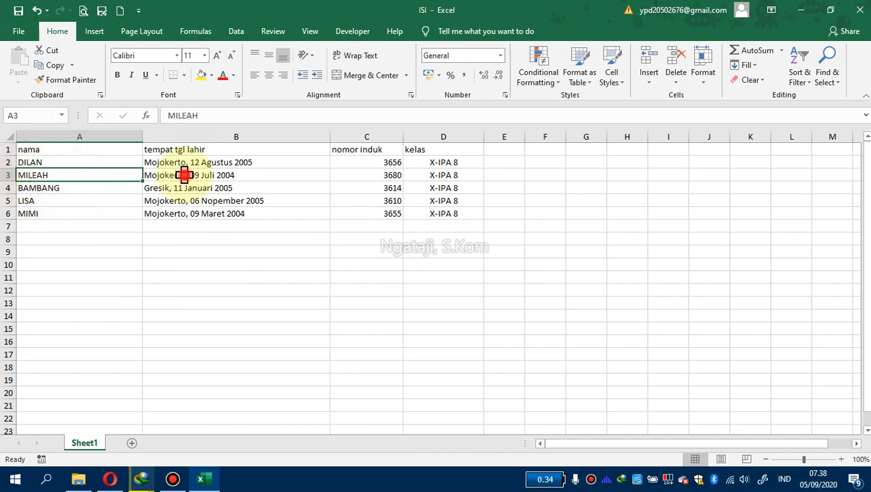
{"action": "left_click", "coordinate": [396, 200]}
{"action": "left_click", "coordinate": [441, 175]}
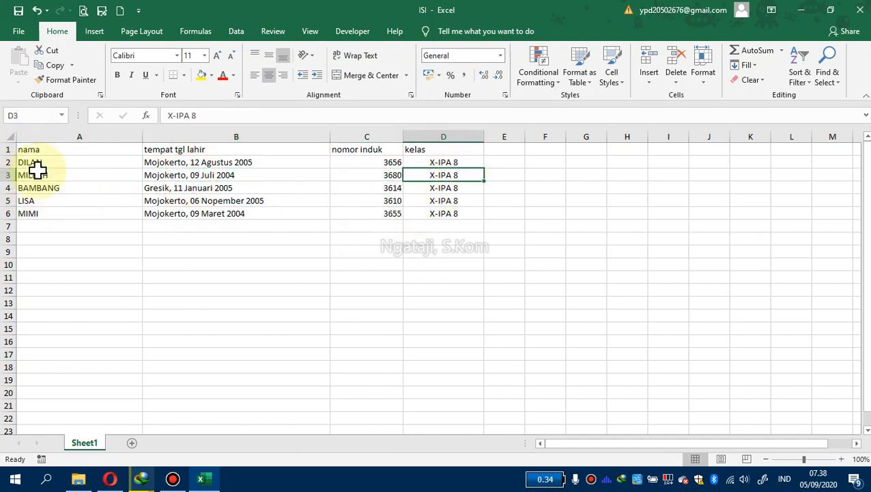
{"action": "left_click_drag", "start_coordinate": [42, 162], "coordinate": [426, 216]}
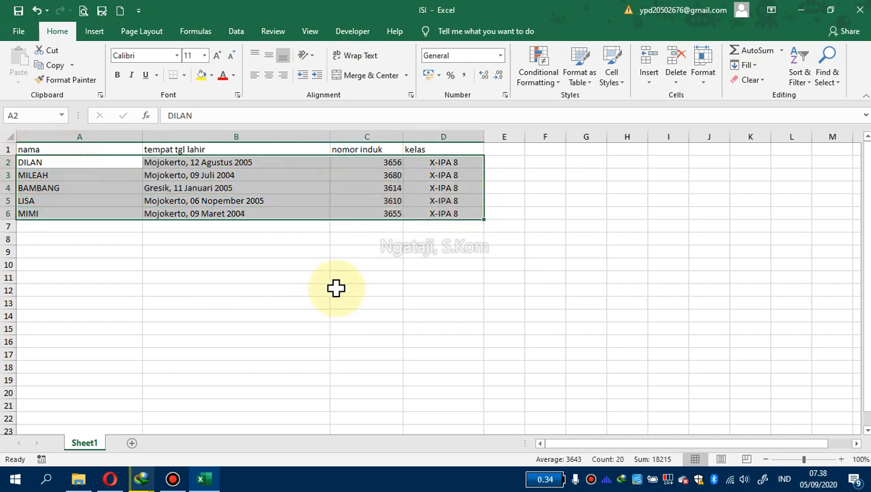
Open the KARTU PELAJAR Word document and place the cursor after the Kelas colon
{"action": "left_click", "coordinate": [78, 478]}
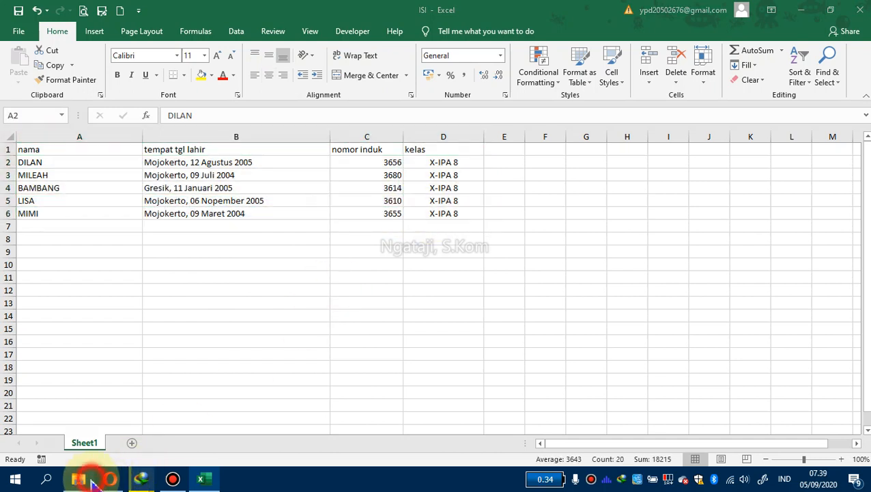
{"action": "double_click", "coordinate": [260, 156]}
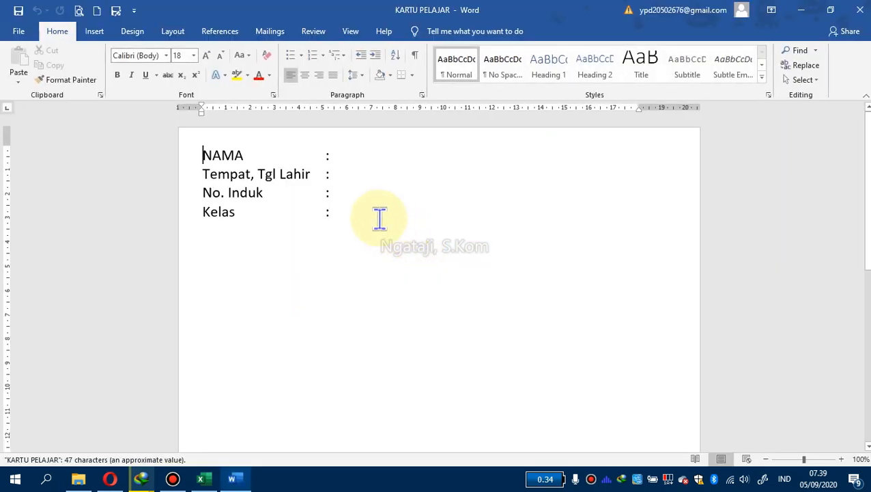
{"action": "left_click", "coordinate": [370, 215]}
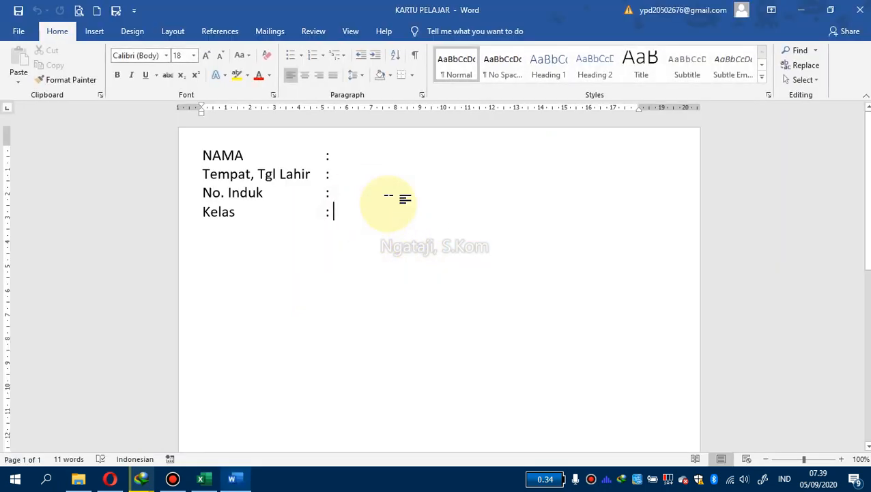
Compare the Excel student data with the card layout by switching between the two windows
{"action": "left_click", "coordinate": [200, 479]}
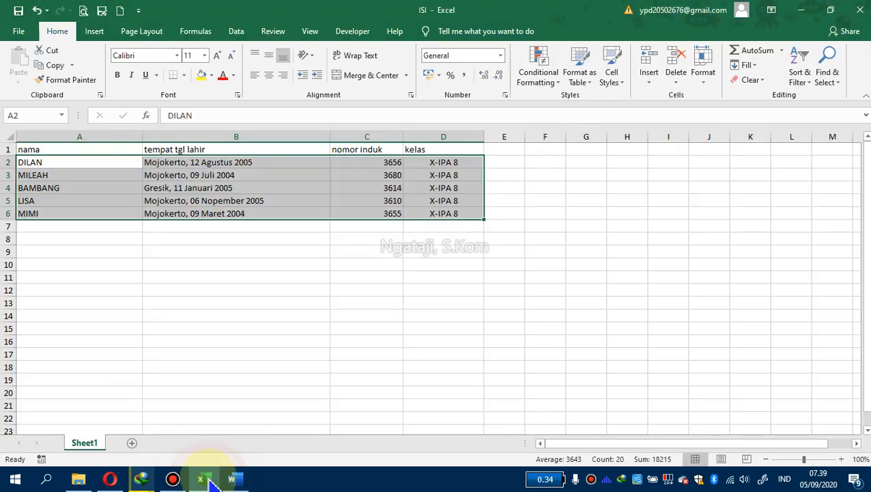
{"action": "left_click", "coordinate": [235, 479]}
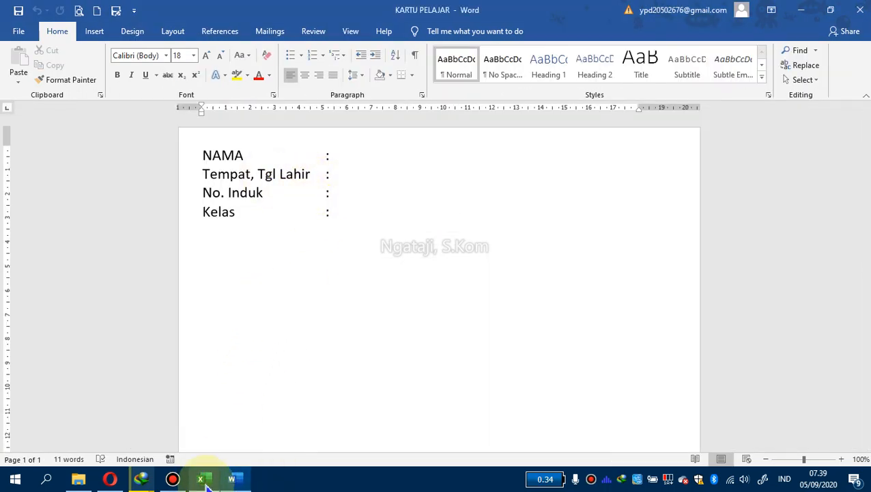
{"action": "left_click", "coordinate": [202, 479]}
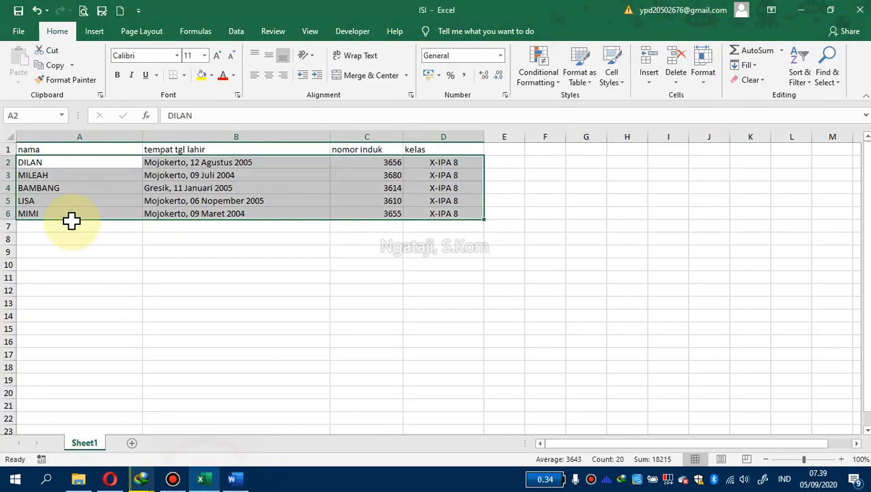
{"action": "left_click", "coordinate": [232, 478]}
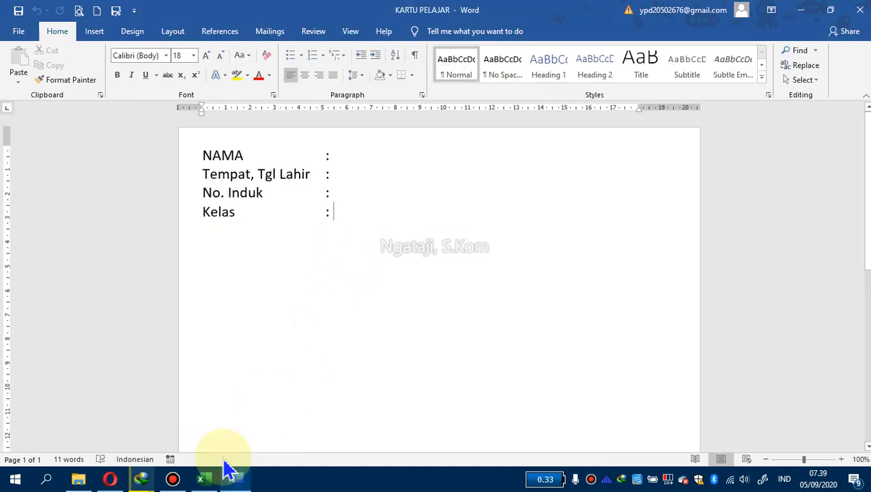
{"action": "left_click", "coordinate": [202, 479]}
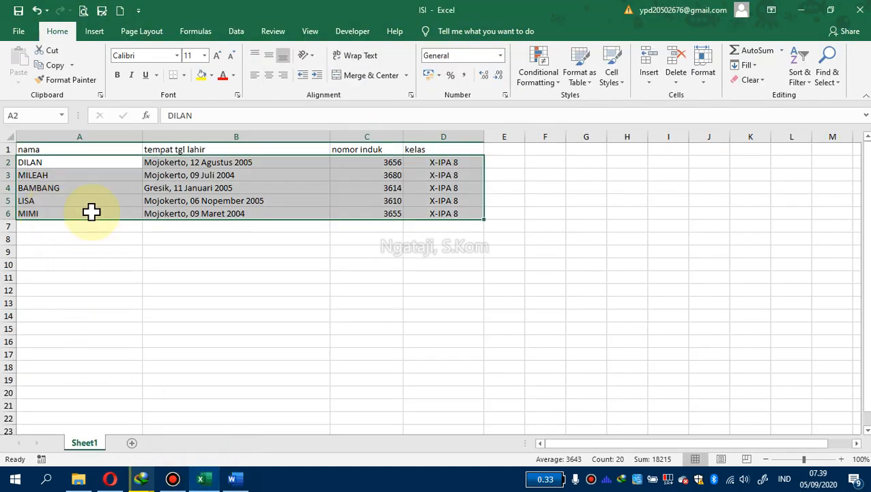
{"action": "left_click", "coordinate": [81, 198]}
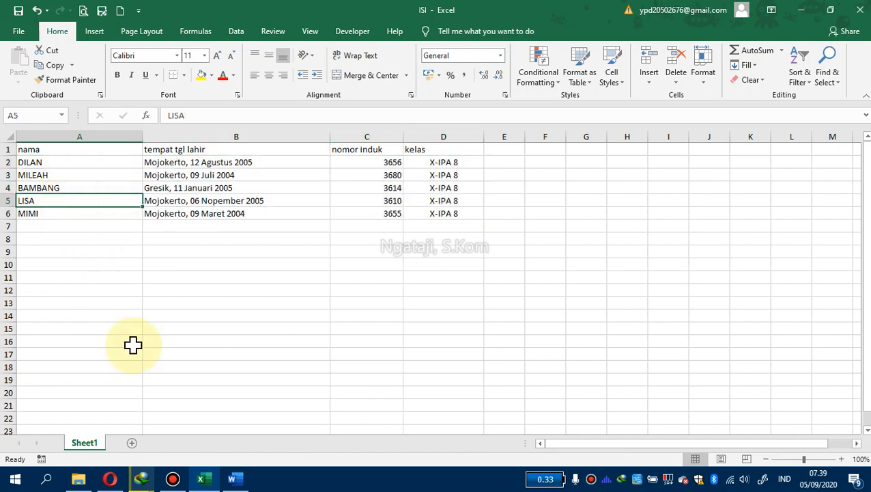
{"action": "left_click", "coordinate": [233, 480]}
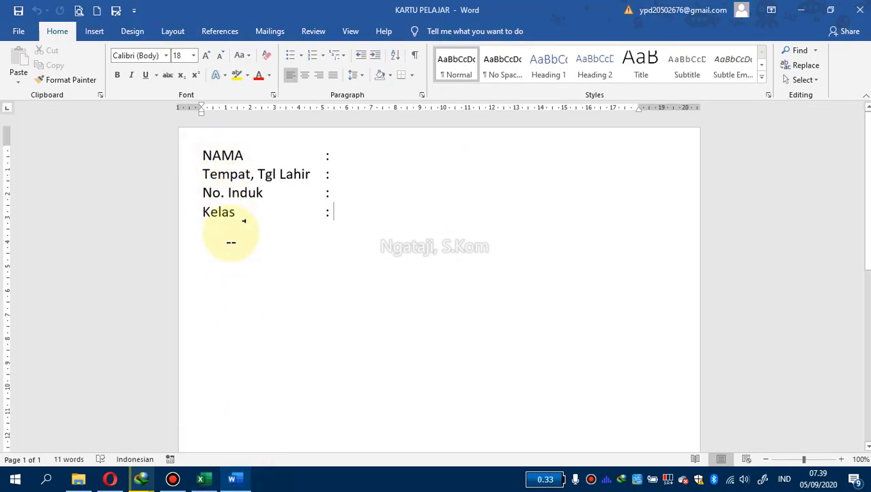
{"action": "left_click", "coordinate": [203, 480]}
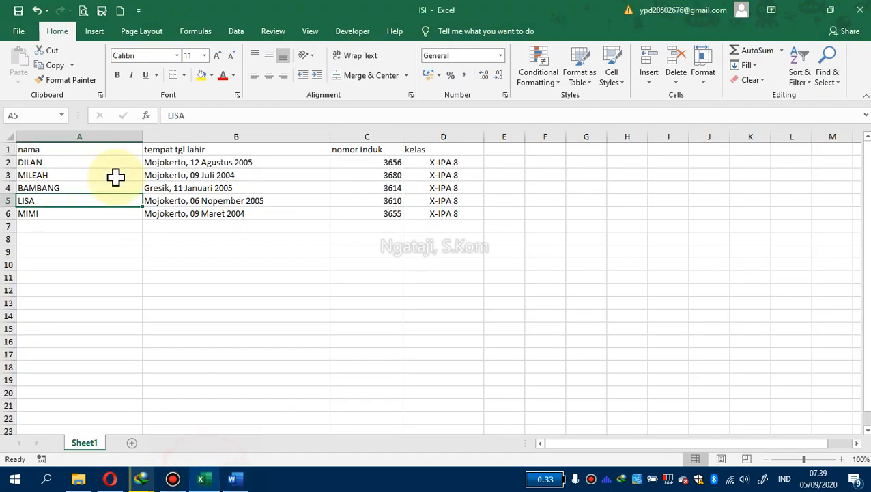
{"action": "left_click", "coordinate": [235, 480]}
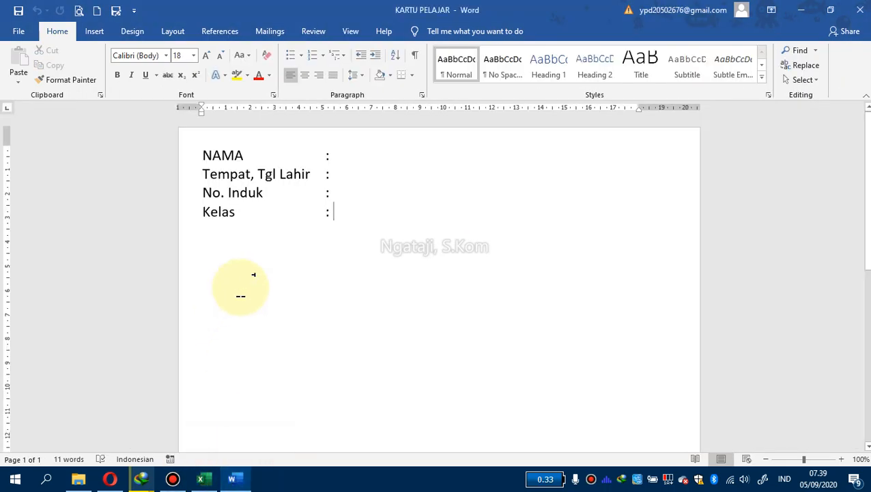
{"action": "left_click", "coordinate": [205, 478]}
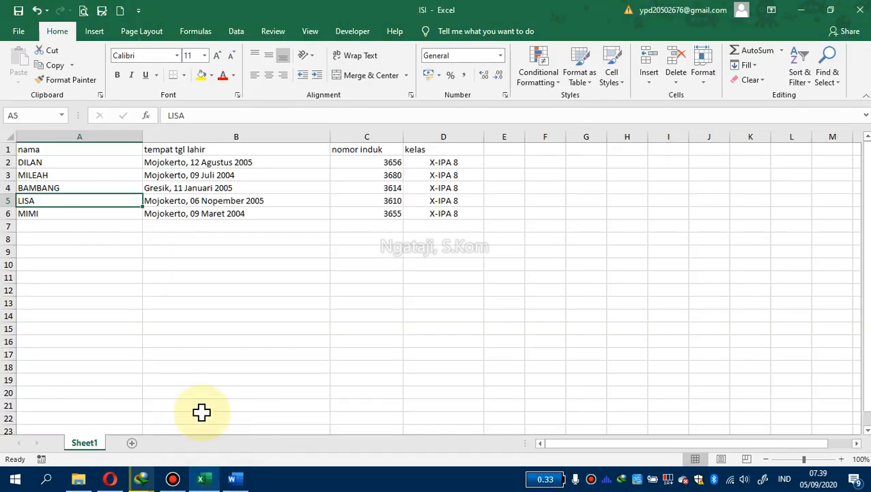
{"action": "left_click", "coordinate": [215, 260]}
{"action": "left_click", "coordinate": [244, 480]}
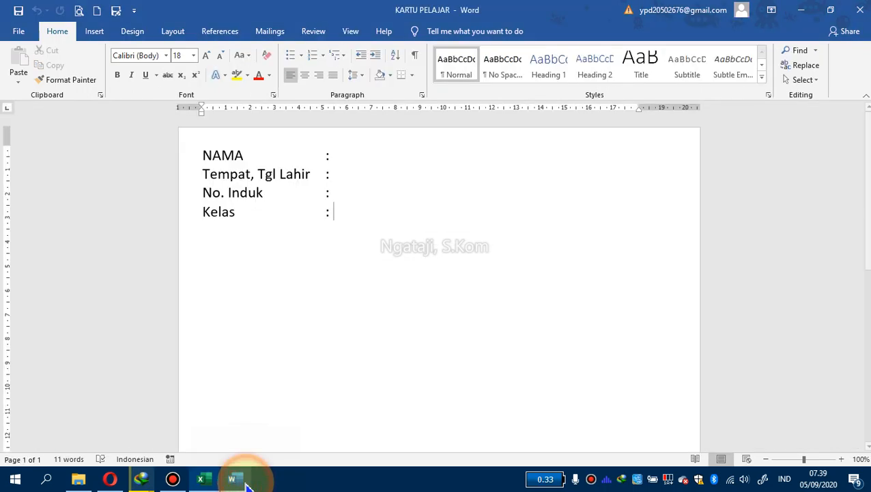
{"action": "left_click", "coordinate": [200, 478]}
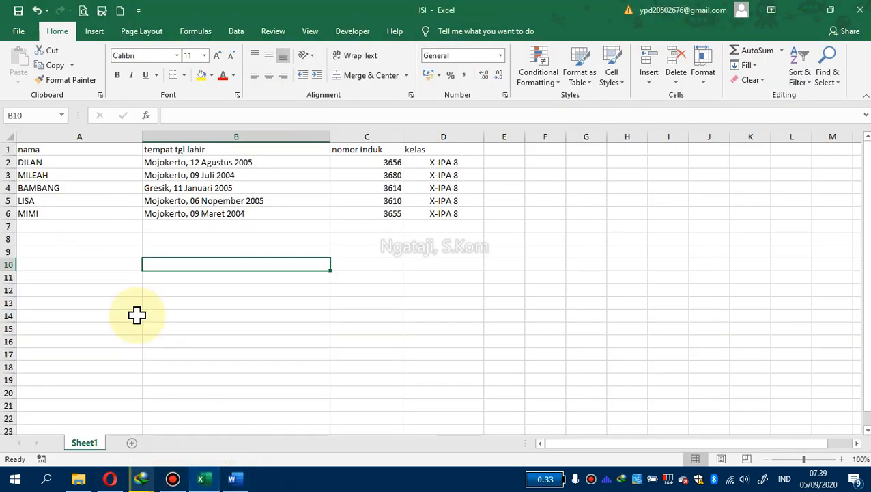
{"action": "left_click", "coordinate": [232, 478]}
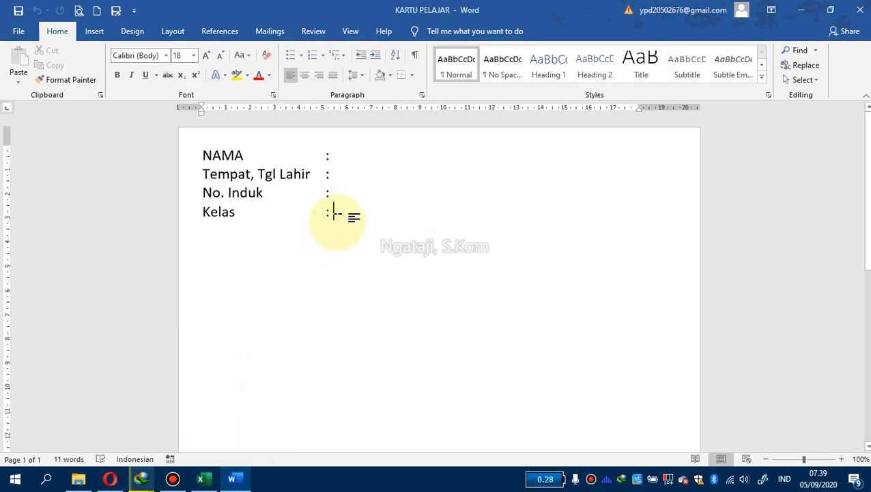
{"action": "left_click", "coordinate": [296, 215]}
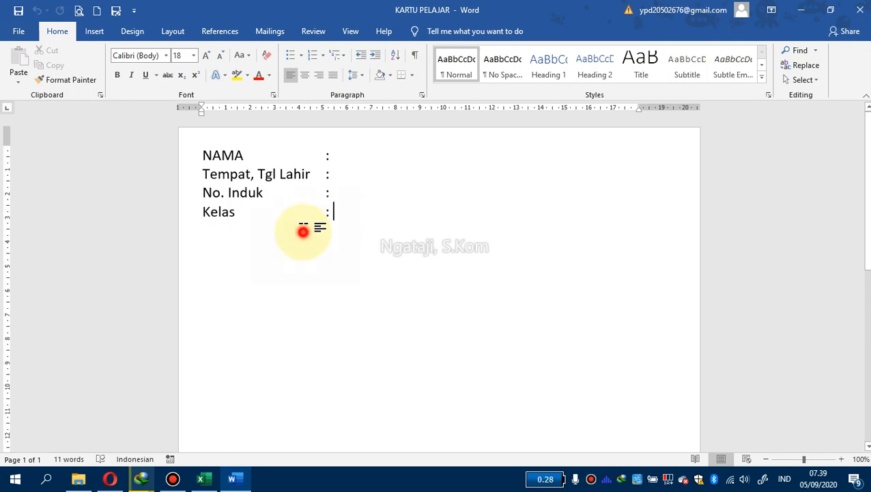
{"action": "left_click", "coordinate": [349, 214]}
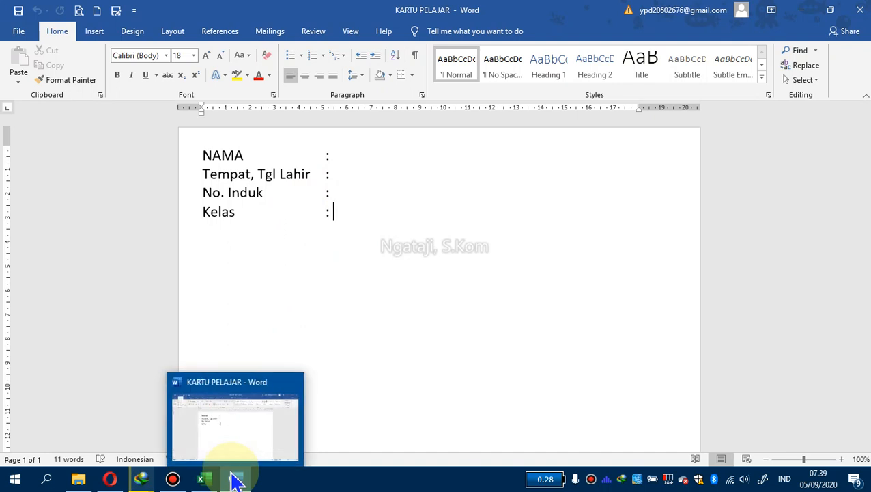
{"action": "left_click", "coordinate": [346, 161]}
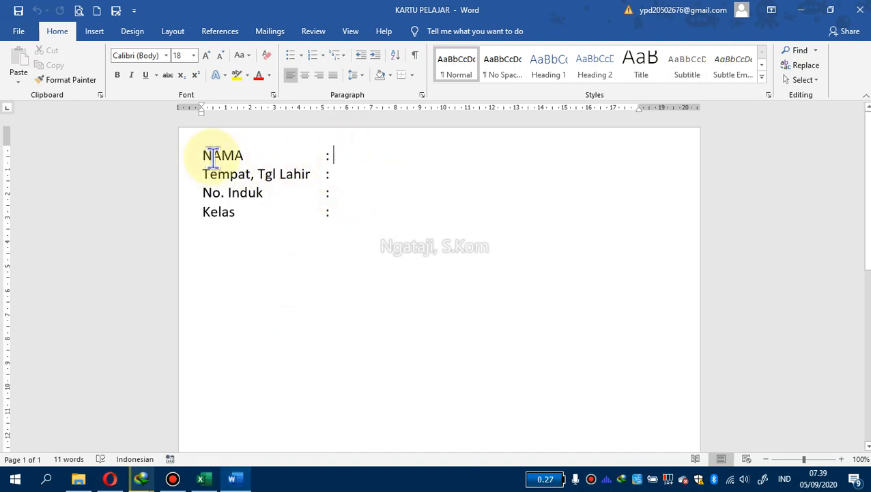
{"action": "left_click_drag", "start_coordinate": [205, 155], "coordinate": [358, 210]}
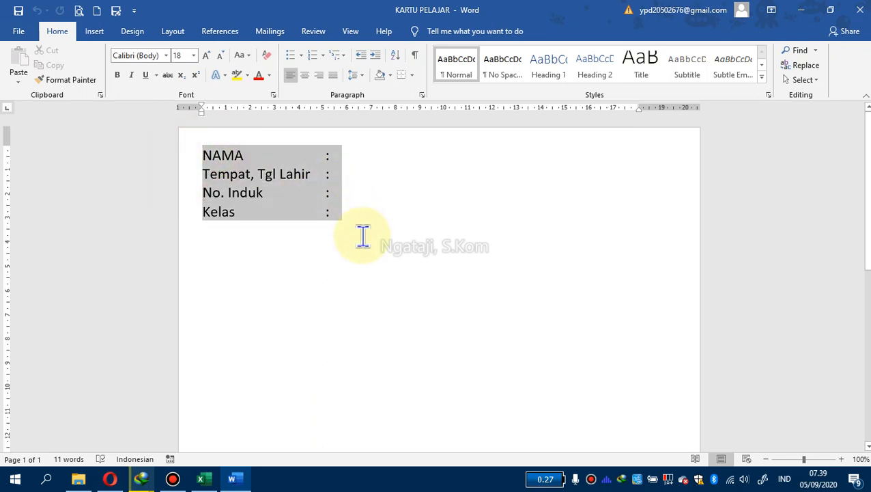
{"action": "left_click", "coordinate": [383, 316]}
Save the ISI workbook with its student records and close Excel
{"action": "left_click", "coordinate": [202, 479]}
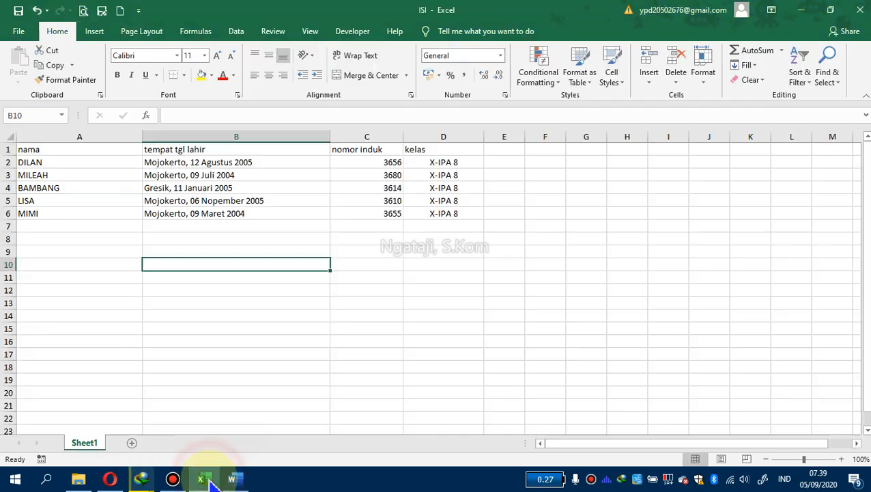
{"action": "left_click_drag", "start_coordinate": [50, 166], "coordinate": [449, 216]}
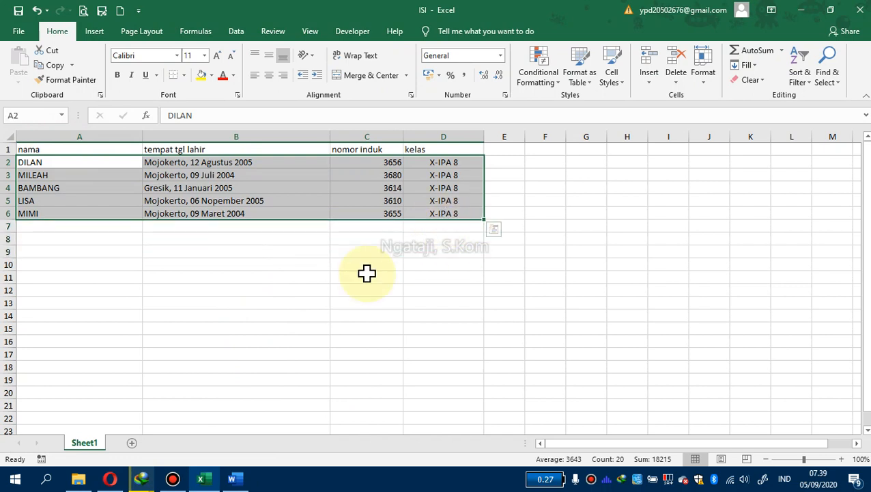
{"action": "left_click", "coordinate": [367, 273]}
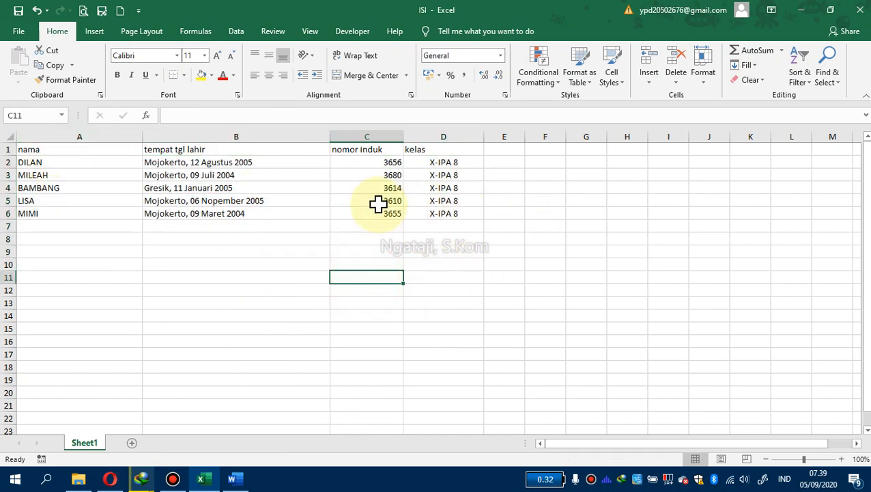
{"action": "left_click", "coordinate": [18, 10]}
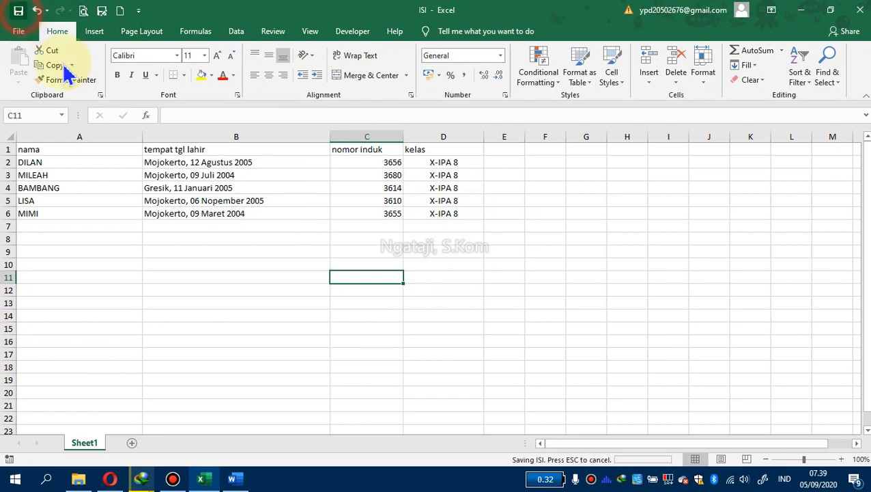
{"action": "left_click", "coordinate": [860, 9]}
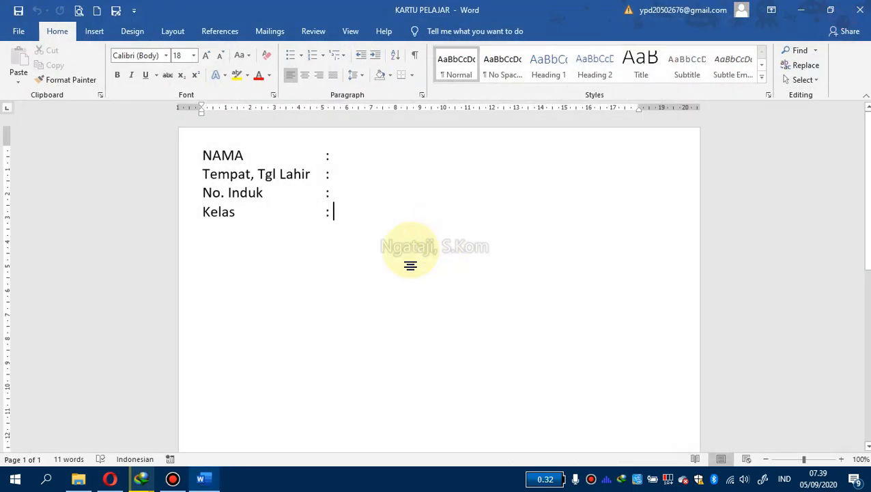
Place the cursor after the NAMA colon, start selecting an existing recipient list, and browse to the ADMIN folder on DATA (E:)
{"action": "left_click", "coordinate": [356, 157]}
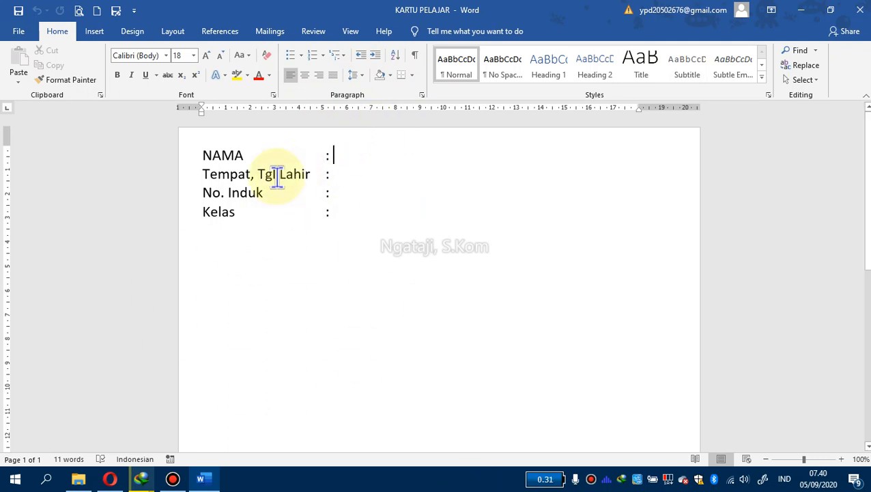
{"action": "left_click", "coordinate": [266, 31]}
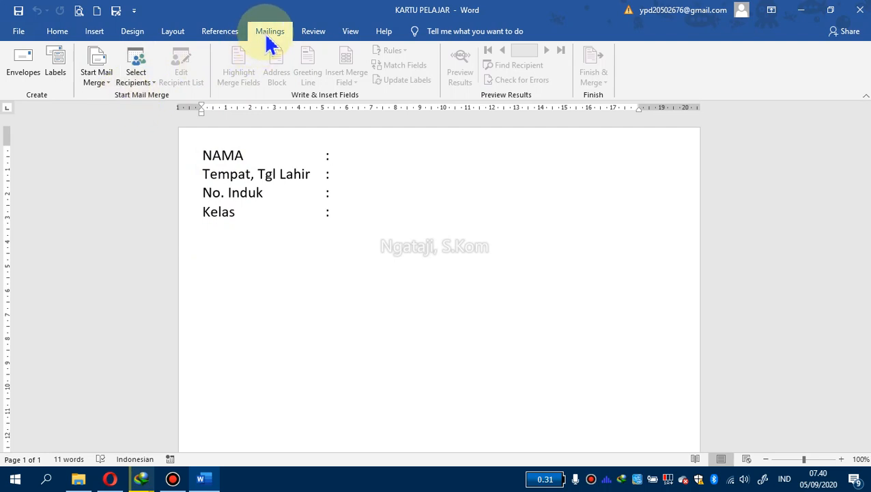
{"action": "left_click", "coordinate": [154, 92]}
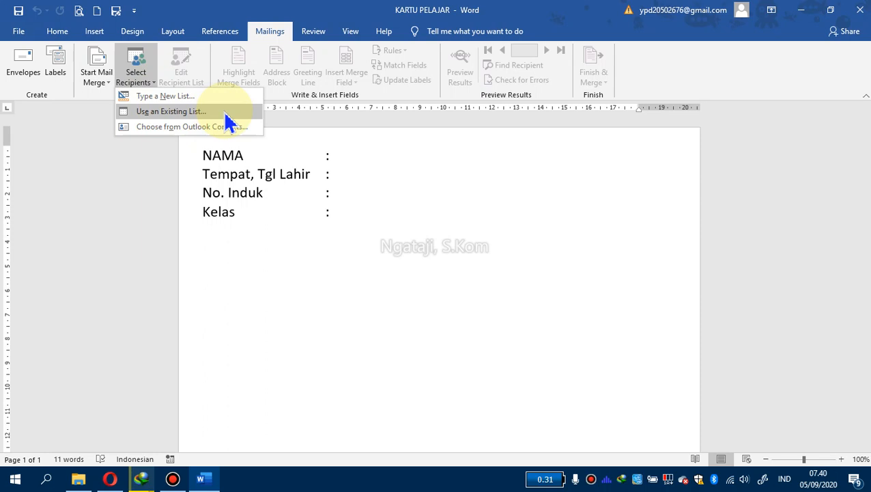
{"action": "left_click", "coordinate": [205, 113]}
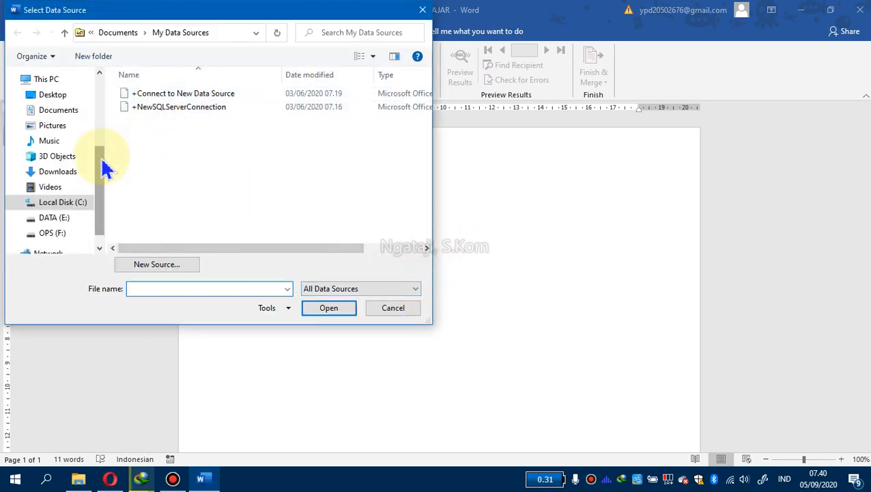
{"action": "left_click_drag", "start_coordinate": [106, 171], "coordinate": [106, 194]}
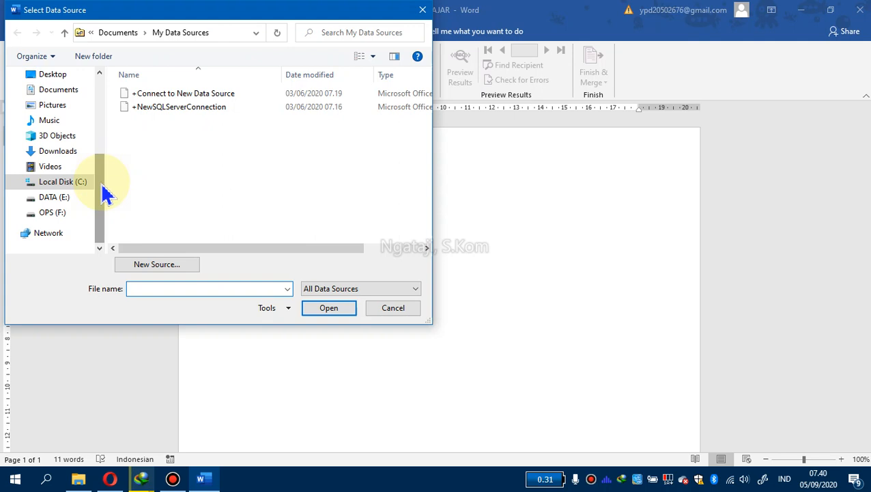
{"action": "left_click", "coordinate": [56, 198]}
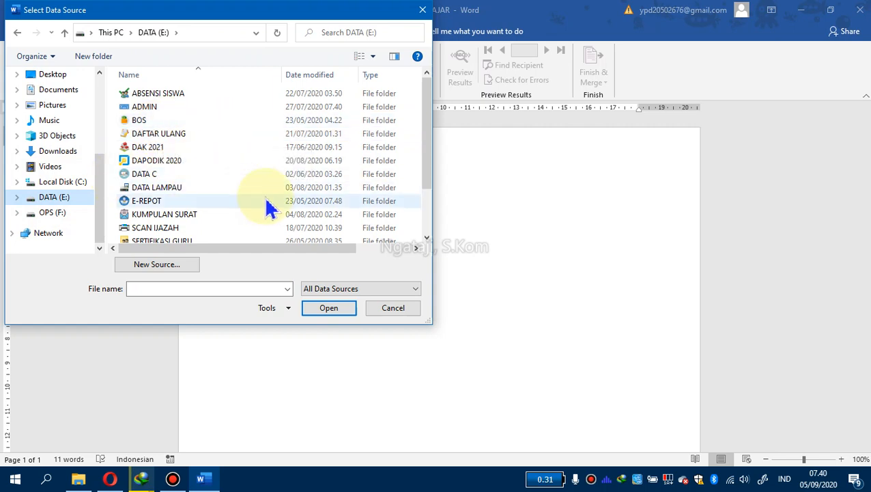
{"action": "double_click", "coordinate": [143, 107]}
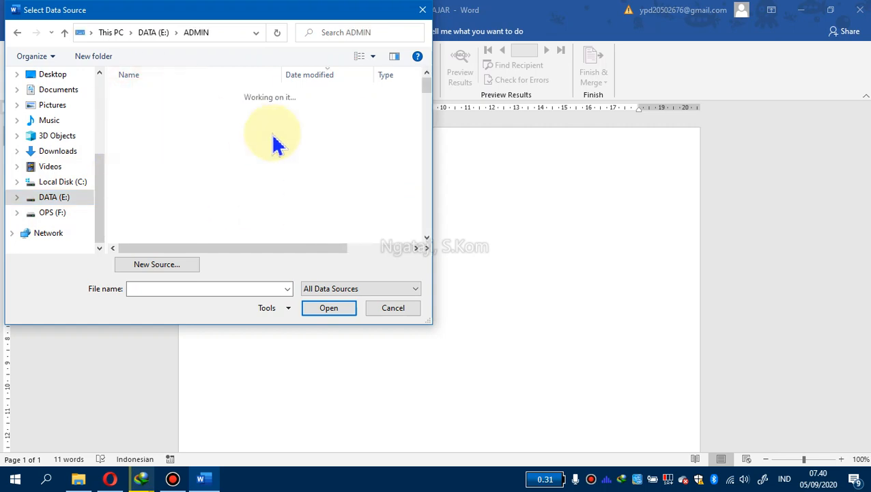
Navigate to the MATERI\MAIL MERGE folder and connect the ISI workbook's Sheet1$ table, with column headers, as recipients
{"action": "left_click", "coordinate": [329, 77]}
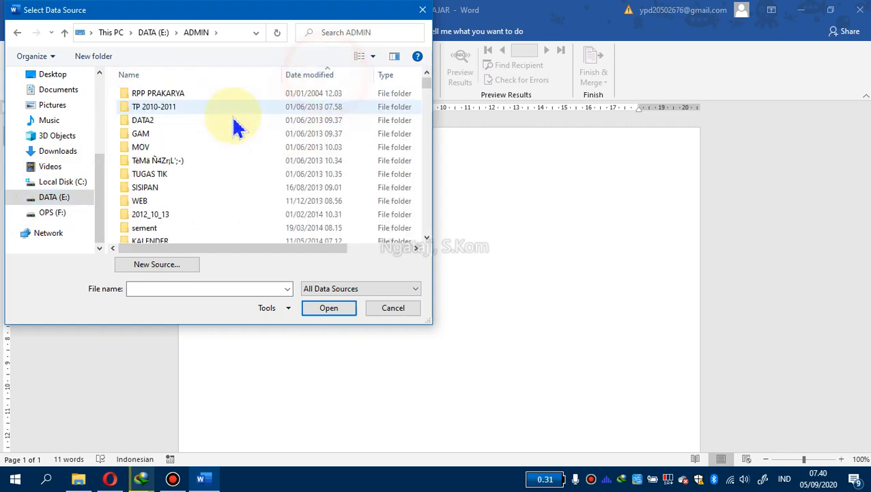
{"action": "scroll", "coordinate": [213, 161], "scroll_direction": "down", "scroll_amount": 10}
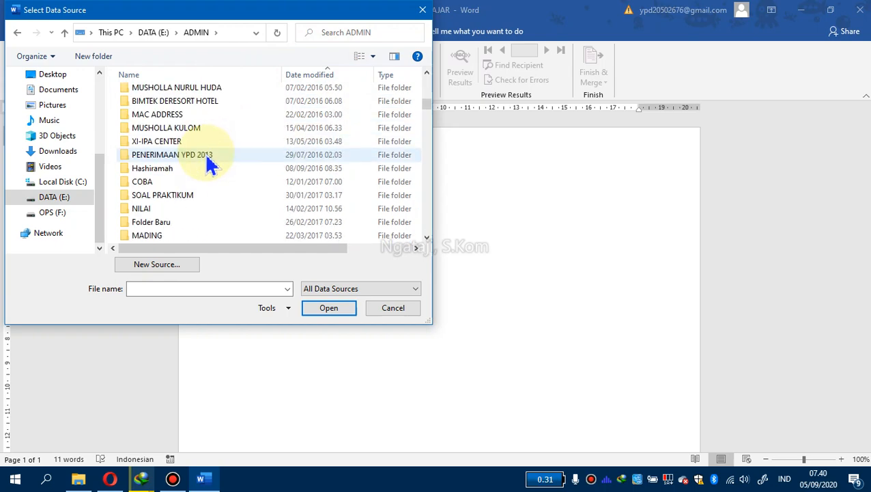
{"action": "scroll", "coordinate": [212, 164], "scroll_direction": "down", "scroll_amount": 4}
{"action": "left_click", "coordinate": [225, 76]}
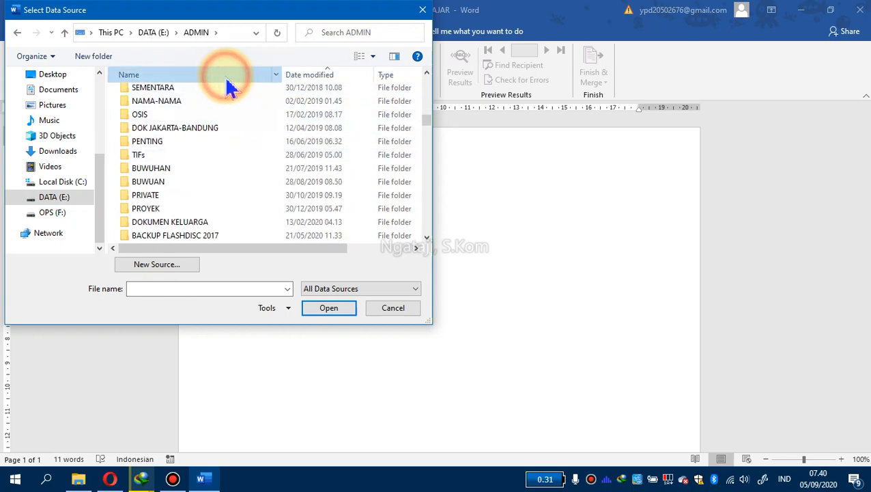
{"action": "scroll", "coordinate": [235, 152], "scroll_direction": "down", "scroll_amount": 4}
{"action": "scroll", "coordinate": [235, 152], "scroll_direction": "down", "scroll_amount": 10}
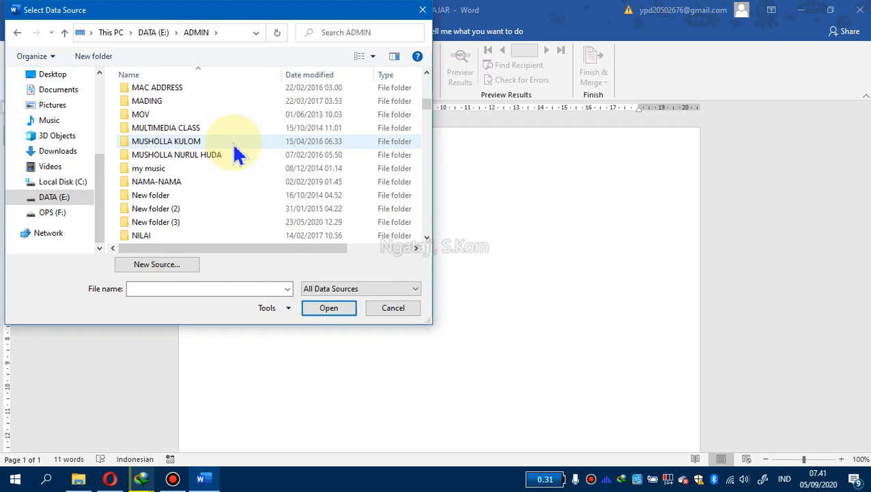
{"action": "double_click", "coordinate": [211, 146]}
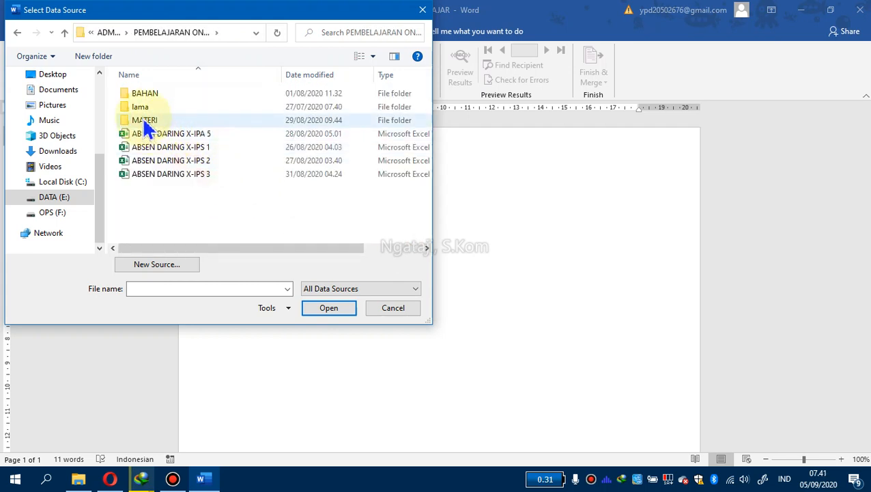
{"action": "double_click", "coordinate": [143, 117]}
{"action": "double_click", "coordinate": [146, 119]}
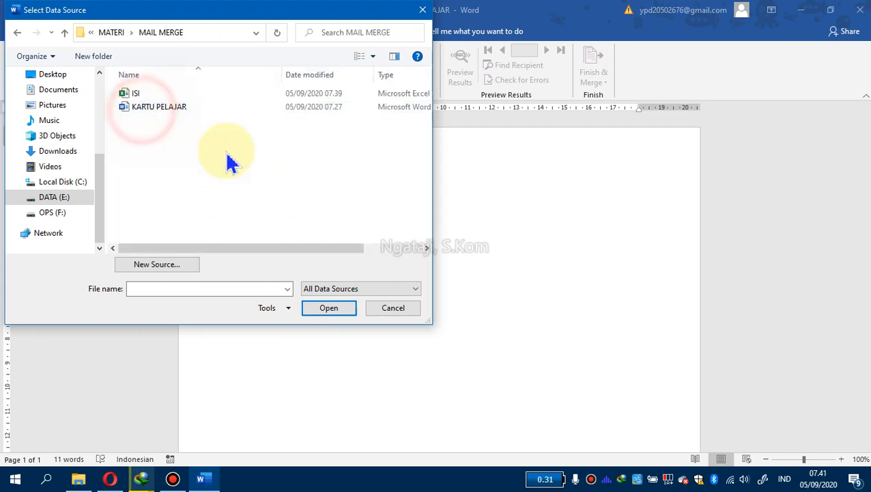
{"action": "left_click", "coordinate": [134, 93]}
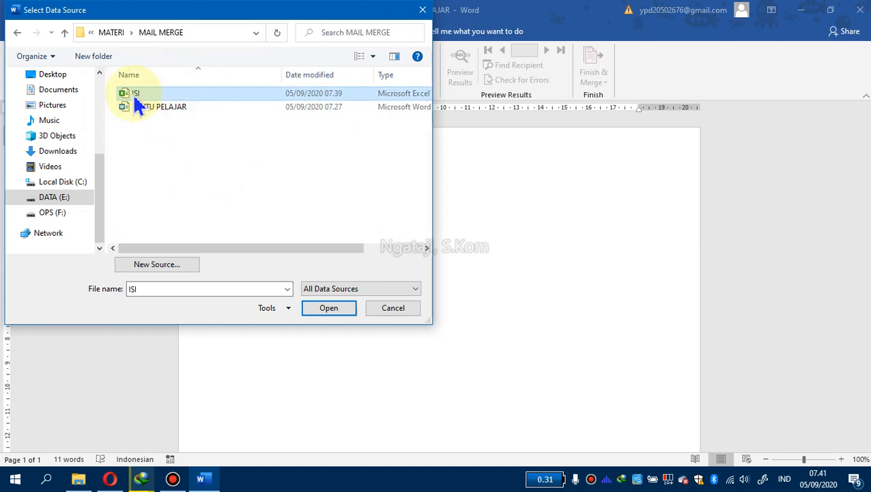
{"action": "left_click", "coordinate": [330, 309]}
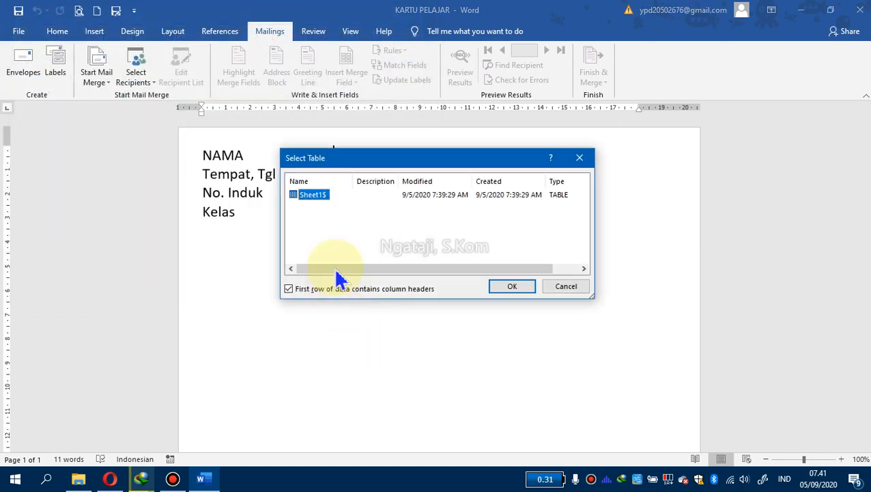
{"action": "left_click", "coordinate": [511, 286]}
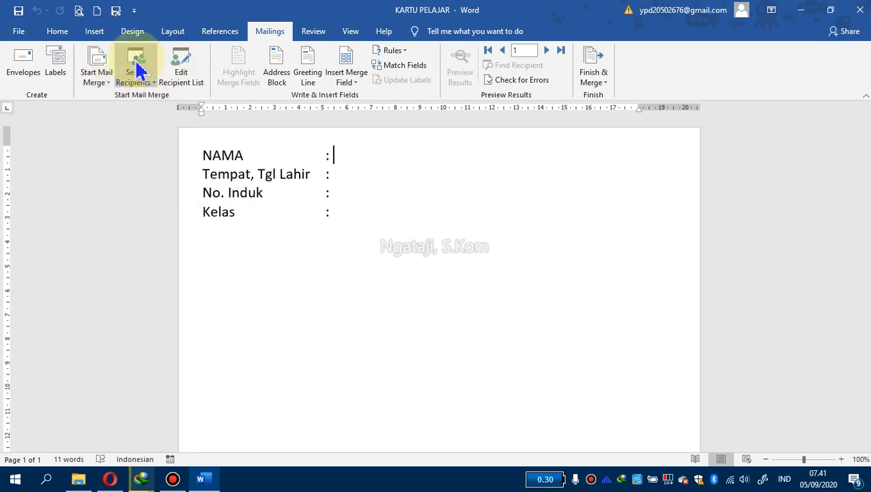
Insert the nama and tempat_tgl_lahir merge fields after the NAMA and Tempat, Tgl Lahir colons
{"action": "left_click", "coordinate": [358, 88]}
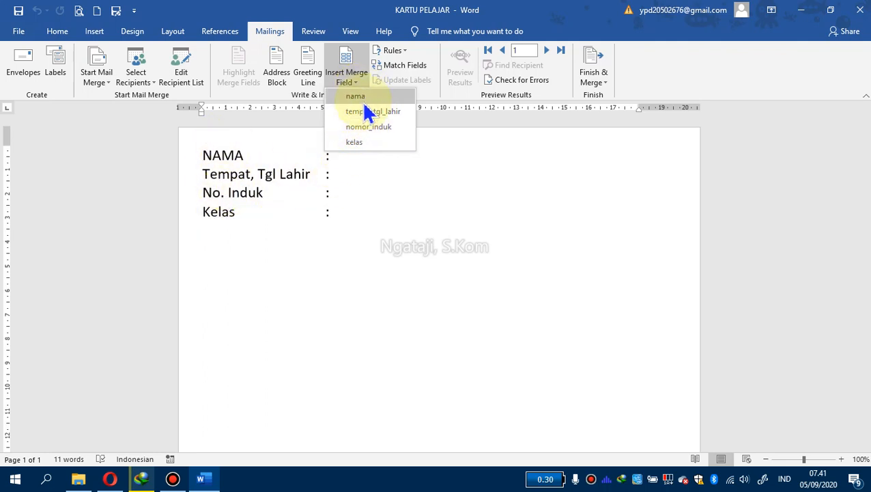
{"action": "left_click", "coordinate": [346, 156]}
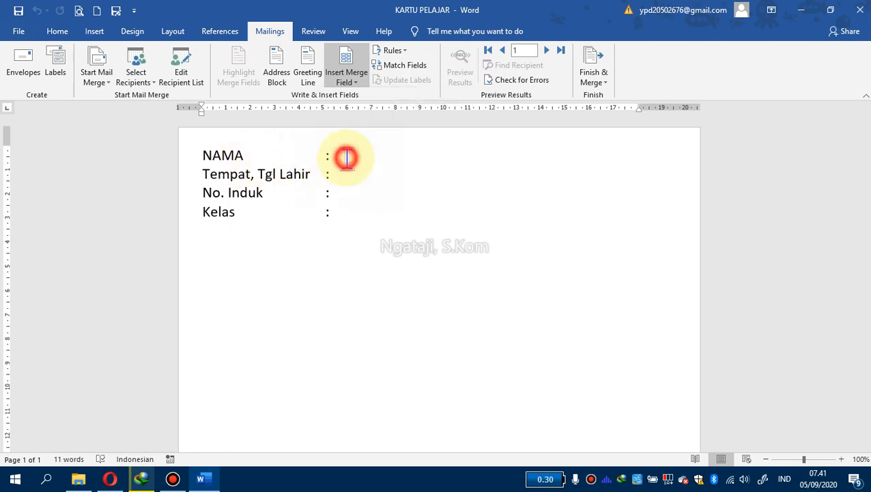
{"action": "left_click", "coordinate": [348, 81]}
{"action": "left_click", "coordinate": [351, 98]}
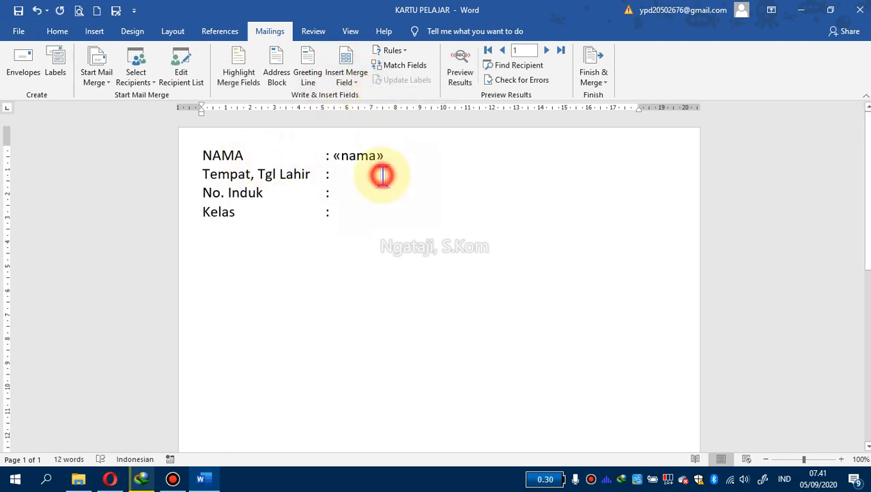
{"action": "left_click", "coordinate": [382, 175]}
{"action": "left_click", "coordinate": [346, 82]}
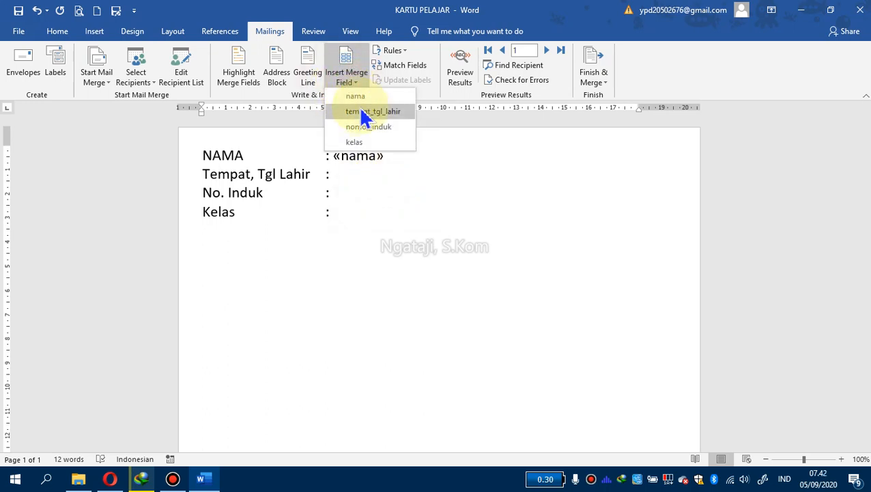
{"action": "left_click", "coordinate": [364, 113]}
Insert the nomor_induk and kelas merge fields after the No. Induk and Kelas colons
{"action": "left_click", "coordinate": [364, 194]}
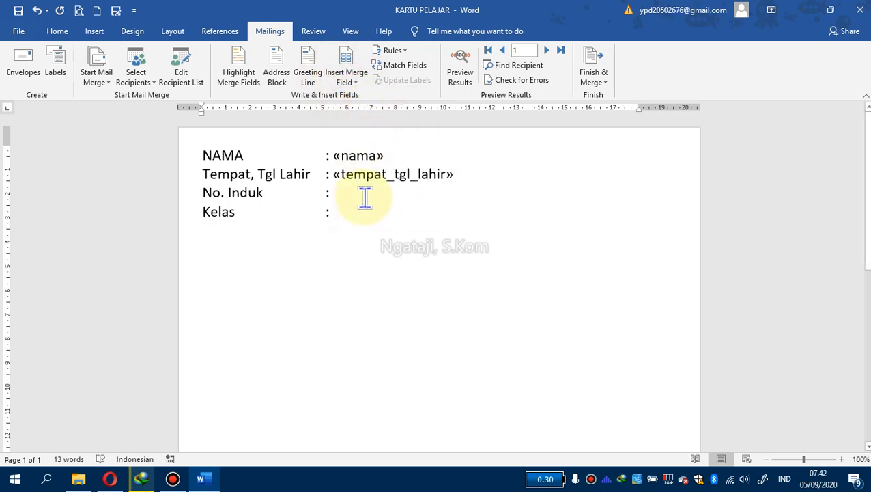
{"action": "left_click", "coordinate": [348, 84]}
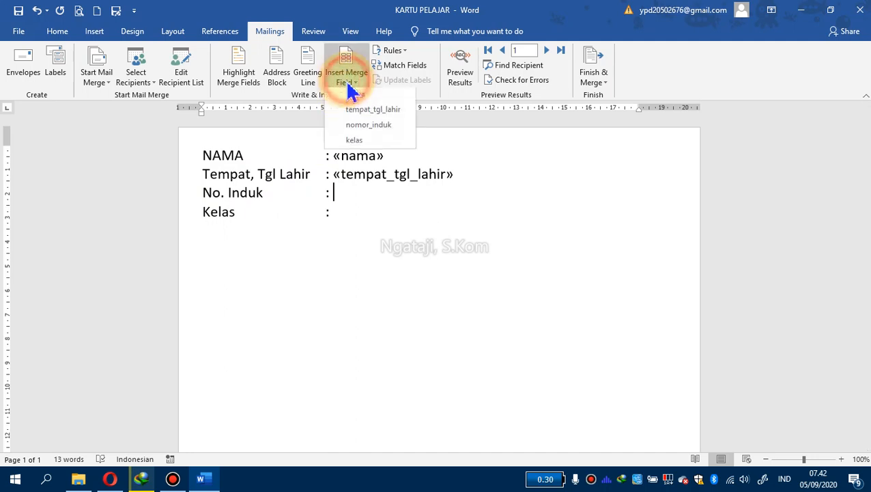
{"action": "left_click", "coordinate": [367, 127]}
{"action": "left_click", "coordinate": [366, 211]}
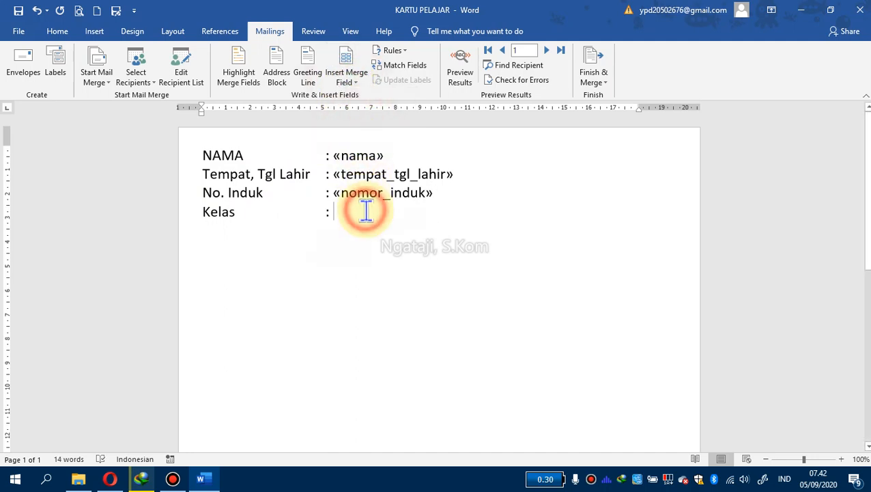
{"action": "left_click", "coordinate": [350, 82]}
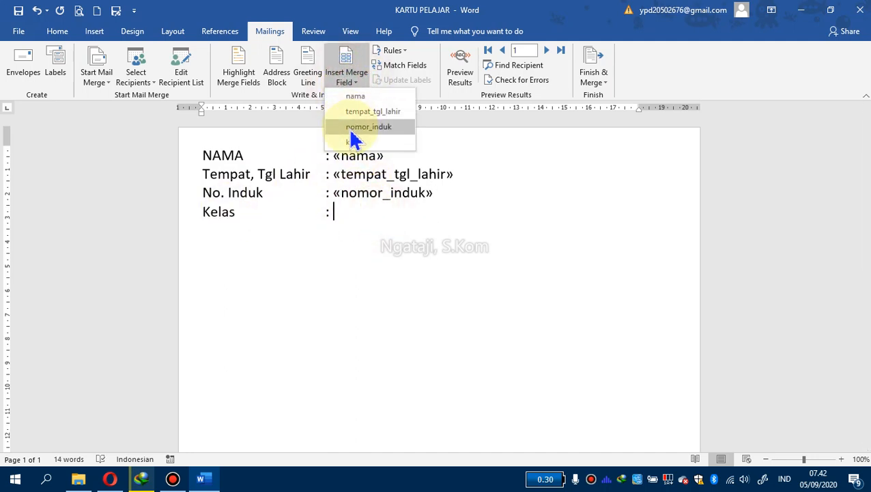
{"action": "left_click", "coordinate": [352, 140]}
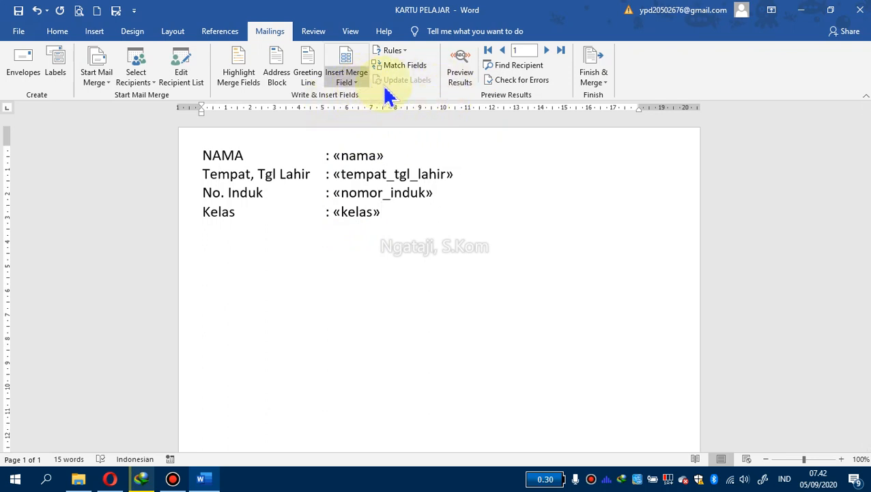
Preview the merge results in the student card
{"action": "left_click", "coordinate": [460, 77]}
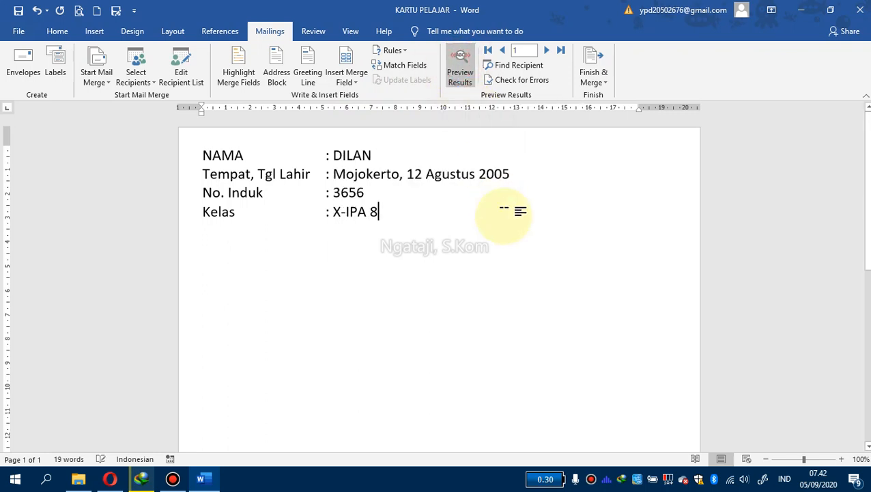
{"action": "left_click", "coordinate": [364, 157]}
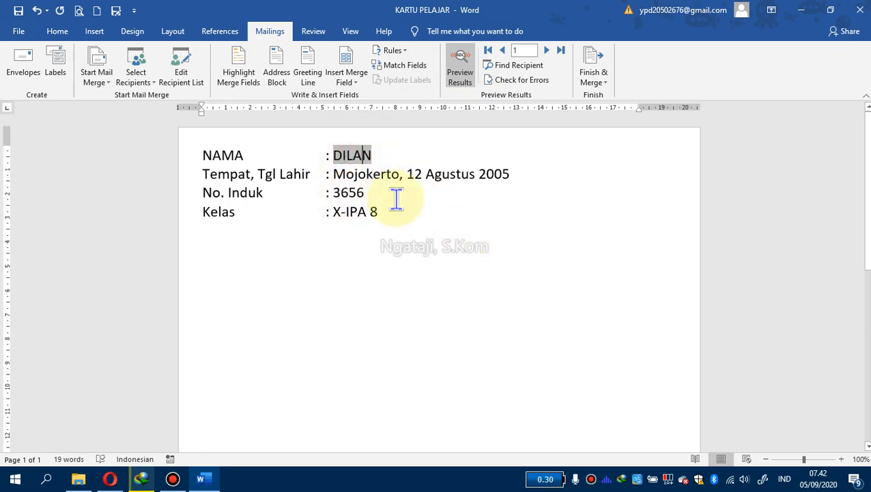
Examine the merged field values shown in the student card preview
{"action": "left_click", "coordinate": [418, 217]}
{"action": "left_click", "coordinate": [346, 256]}
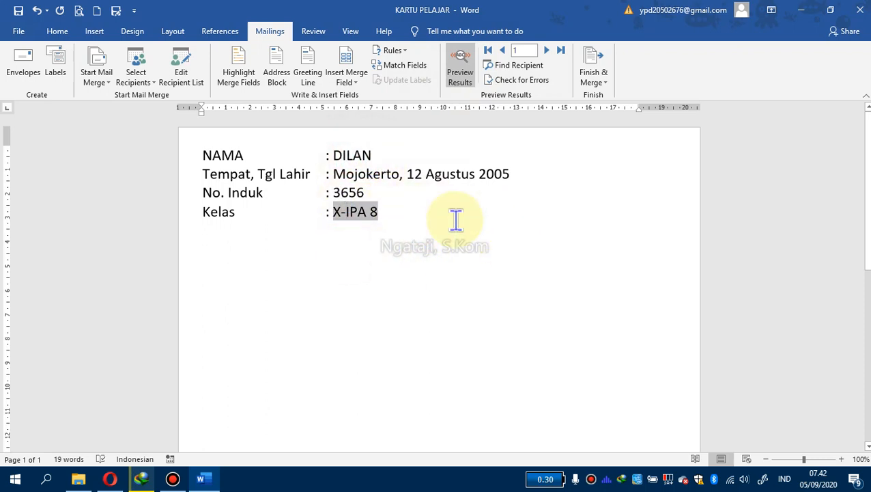
{"action": "left_click", "coordinate": [457, 216]}
{"action": "left_click", "coordinate": [439, 259]}
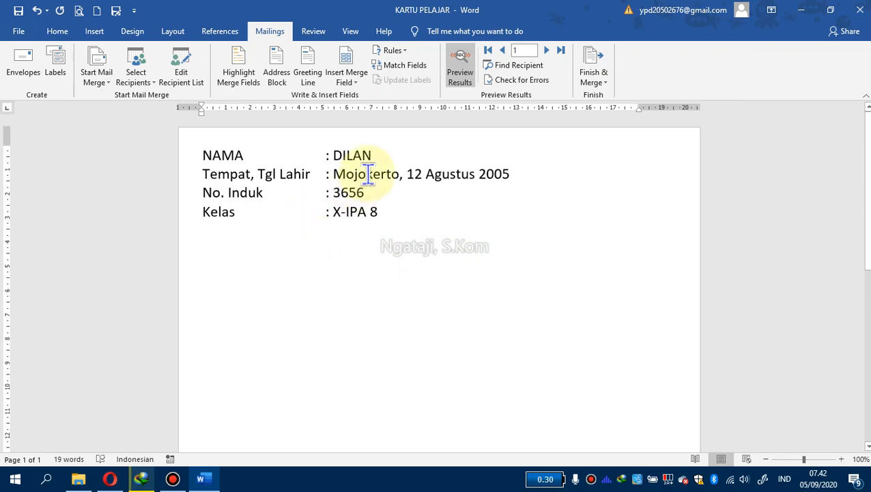
{"action": "left_click", "coordinate": [404, 155]}
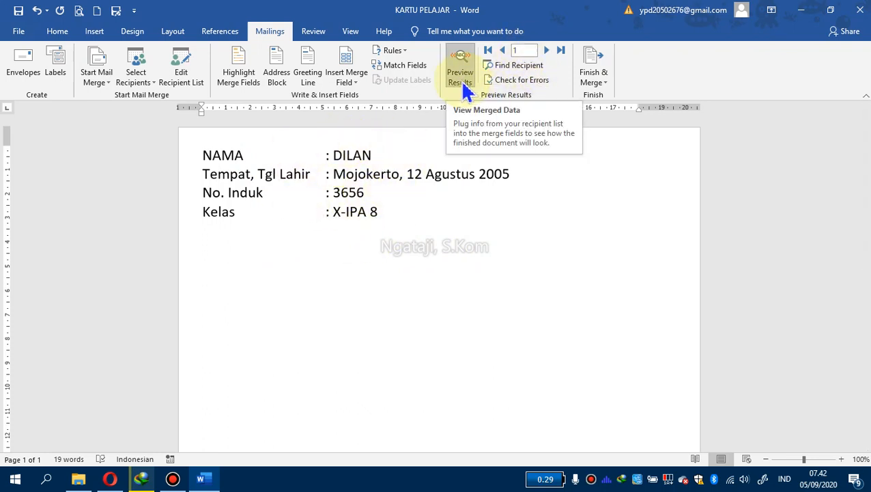
Step through the recipient records forwards and backwards, including jumps to the last and first record
{"action": "left_click", "coordinate": [547, 52]}
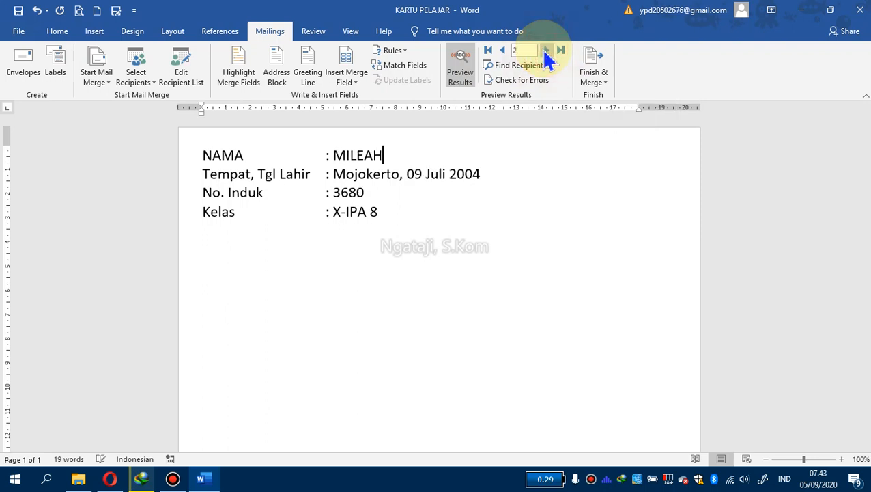
{"action": "left_click", "coordinate": [503, 52]}
{"action": "left_click", "coordinate": [546, 52]}
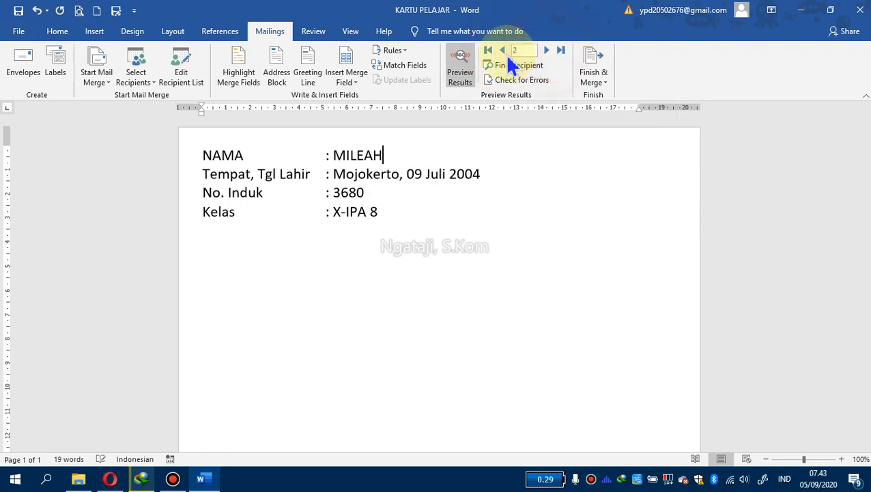
{"action": "left_click", "coordinate": [503, 52]}
{"action": "left_click", "coordinate": [548, 52]}
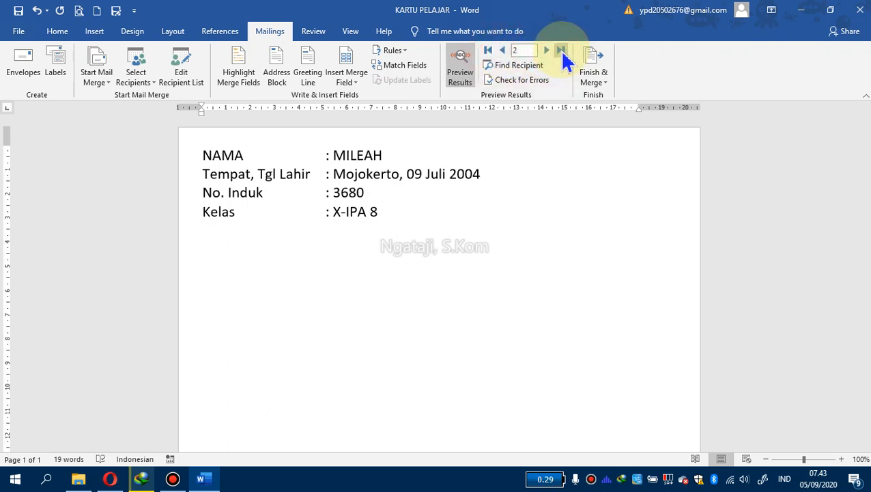
{"action": "left_click", "coordinate": [561, 52]}
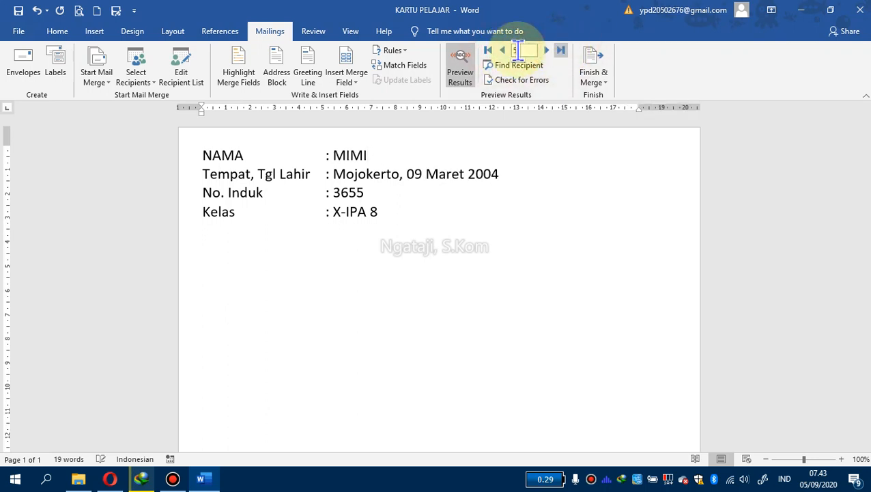
{"action": "left_click", "coordinate": [489, 52]}
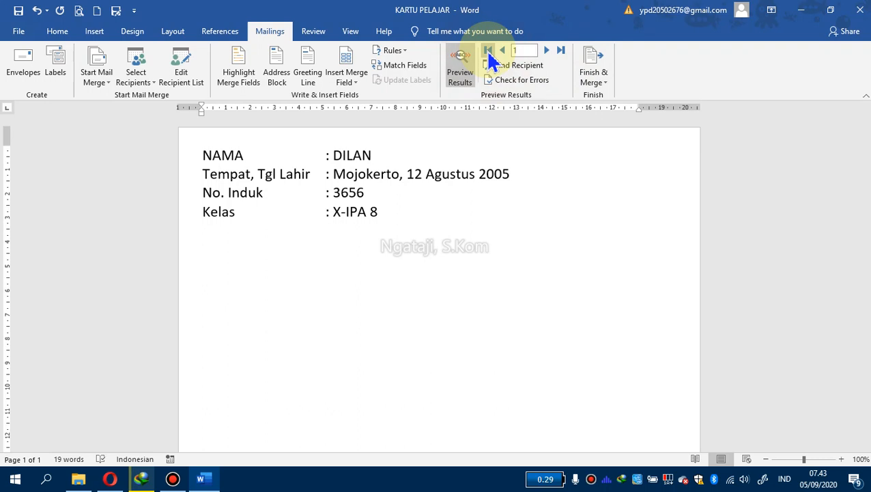
{"action": "left_click", "coordinate": [546, 52]}
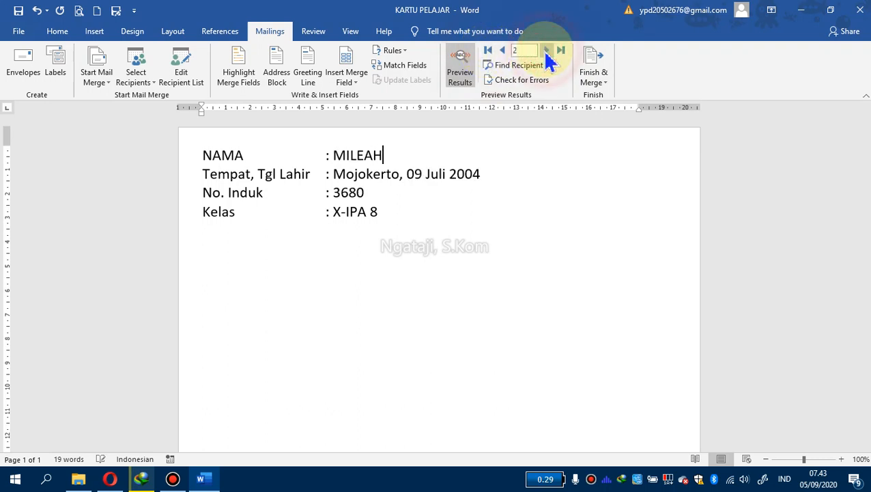
{"action": "left_click", "coordinate": [547, 52]}
{"action": "left_click", "coordinate": [547, 52]}
{"action": "left_click", "coordinate": [547, 52]}
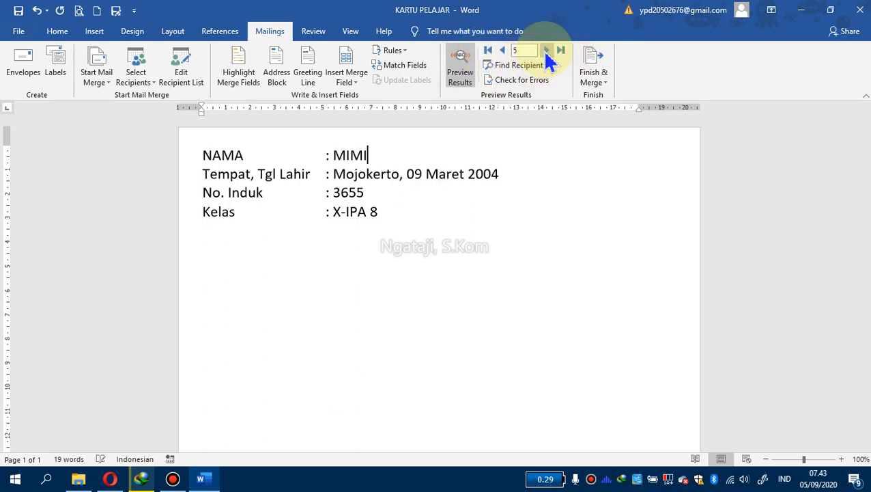
{"action": "left_click", "coordinate": [503, 55]}
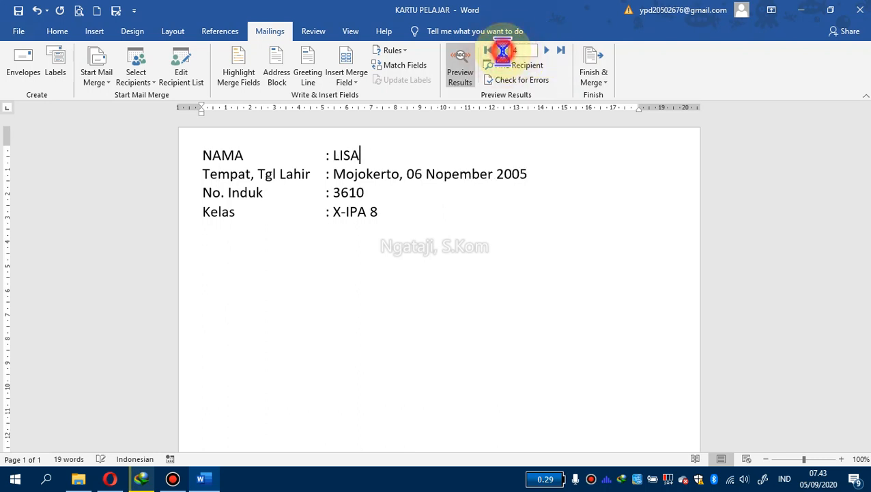
{"action": "left_click", "coordinate": [503, 55]}
{"action": "left_click", "coordinate": [503, 55]}
{"action": "left_click", "coordinate": [504, 54]}
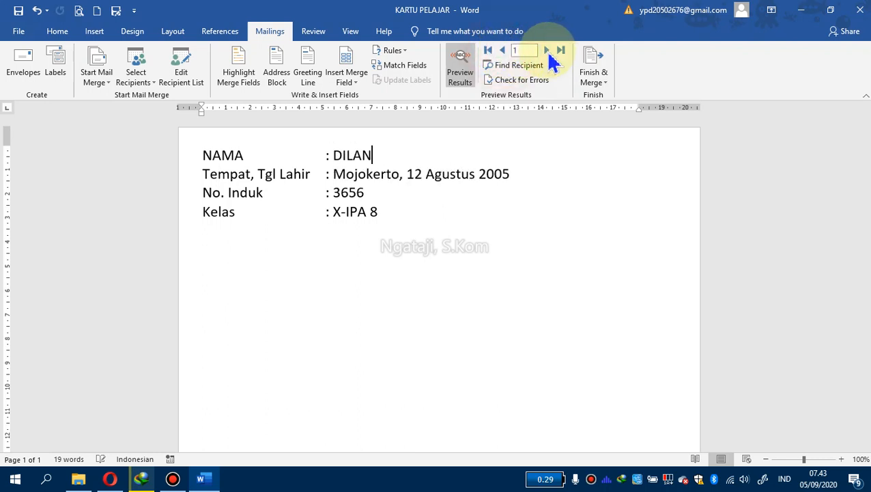
{"action": "left_click", "coordinate": [549, 54]}
{"action": "left_click", "coordinate": [549, 54]}
{"action": "left_click", "coordinate": [548, 55]}
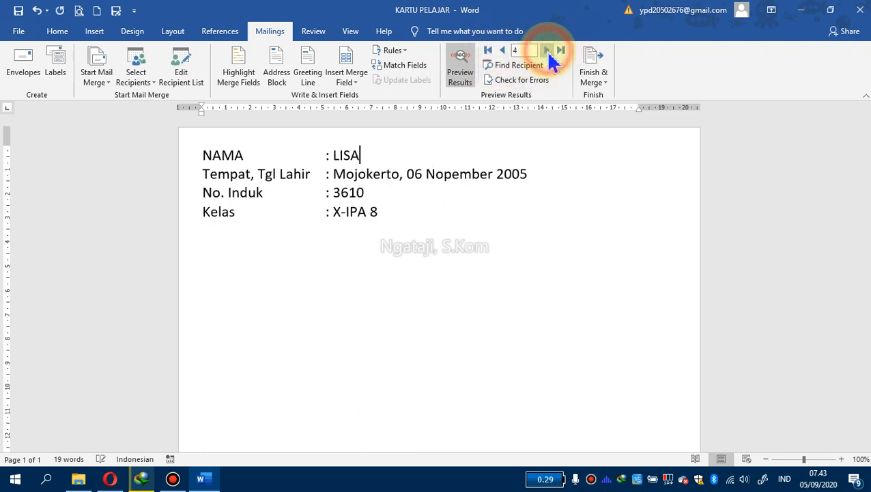
{"action": "left_click", "coordinate": [546, 53]}
{"action": "left_click", "coordinate": [503, 52]}
{"action": "left_click", "coordinate": [503, 53]}
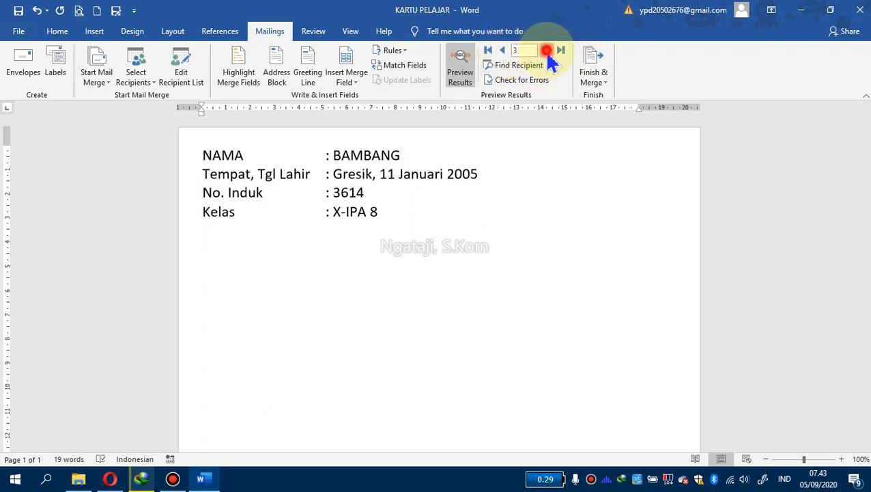
{"action": "left_click", "coordinate": [547, 52]}
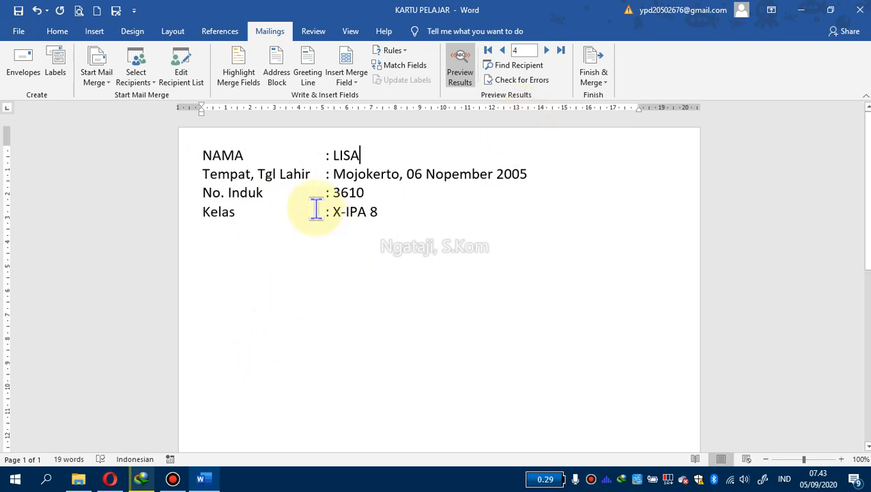
{"action": "left_click", "coordinate": [505, 53]}
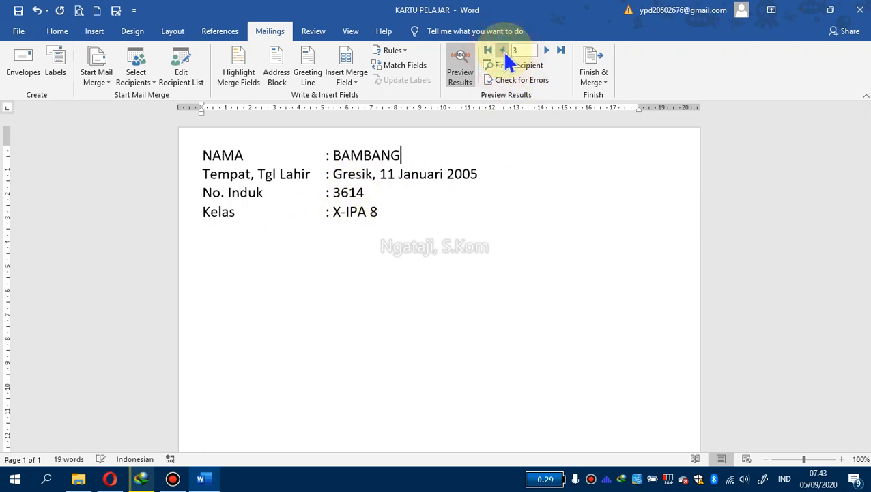
{"action": "left_click", "coordinate": [507, 55]}
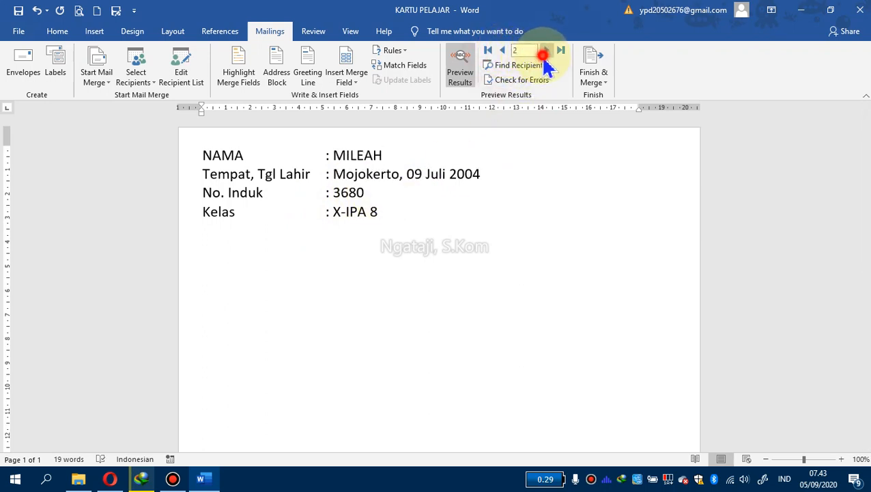
{"action": "left_click", "coordinate": [544, 53]}
{"action": "left_click", "coordinate": [505, 52]}
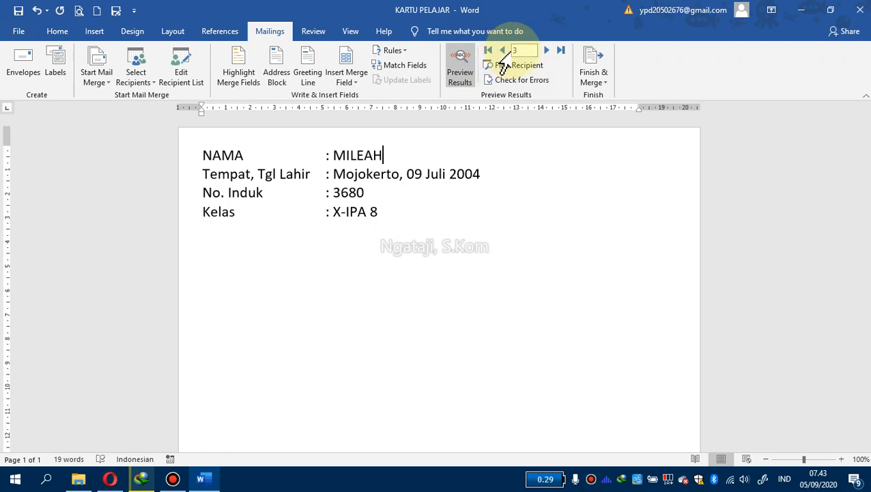
Open the print preview of the current student card and return to the document
{"action": "left_click", "coordinate": [18, 31]}
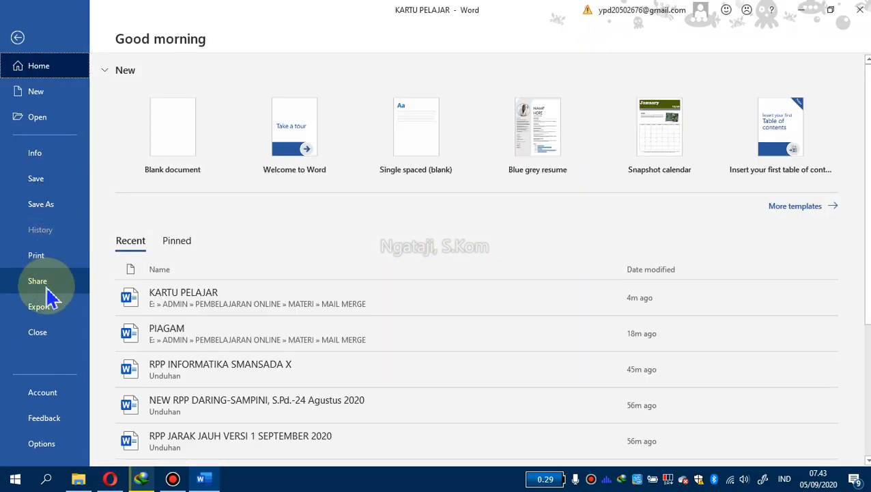
{"action": "left_click", "coordinate": [46, 262]}
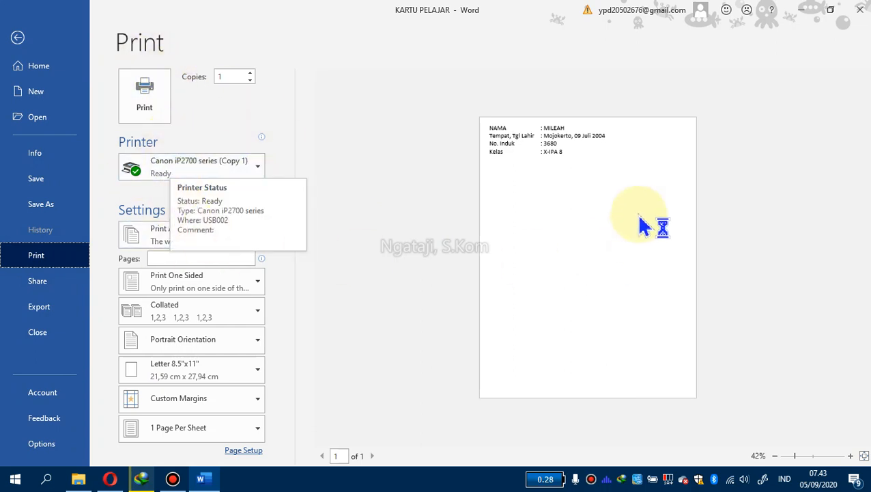
{"action": "left_click", "coordinate": [17, 38]}
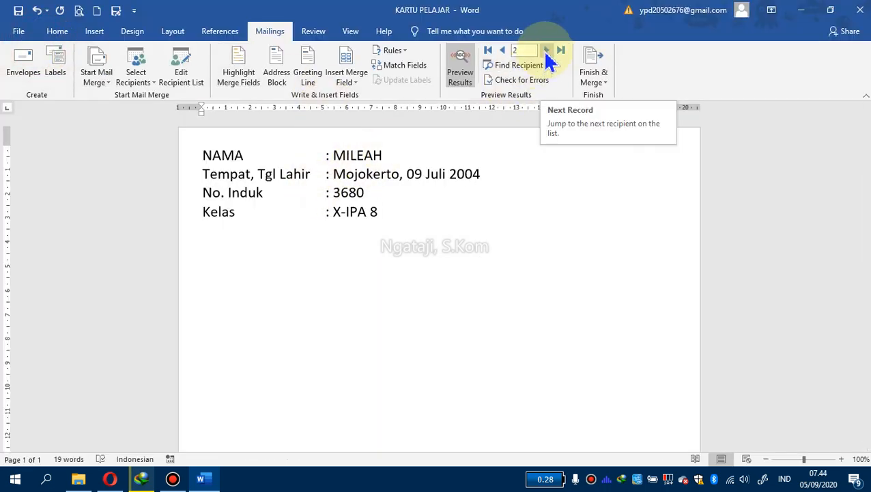
Advance the merge preview to record 4
{"action": "left_click", "coordinate": [547, 51]}
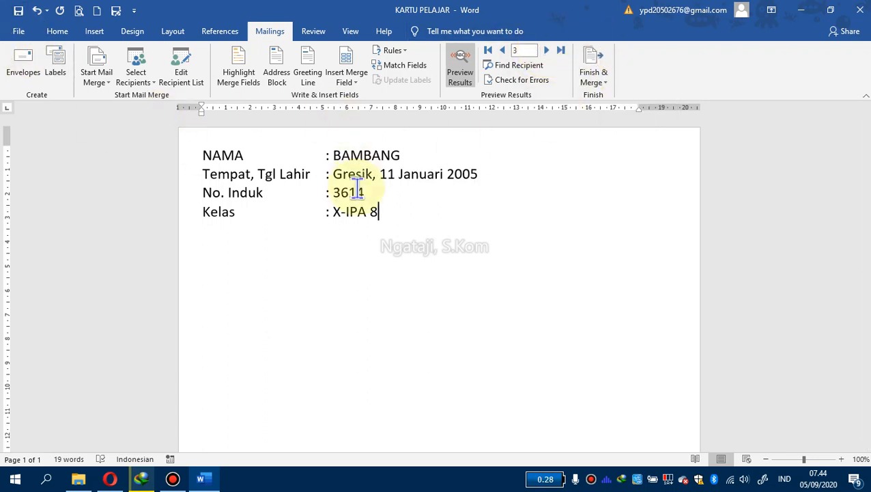
{"action": "left_click", "coordinate": [394, 208]}
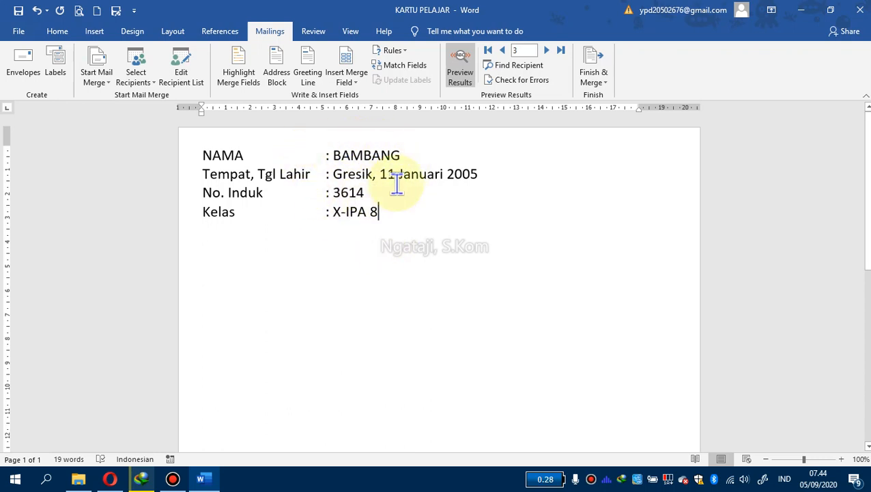
{"action": "left_click", "coordinate": [546, 50]}
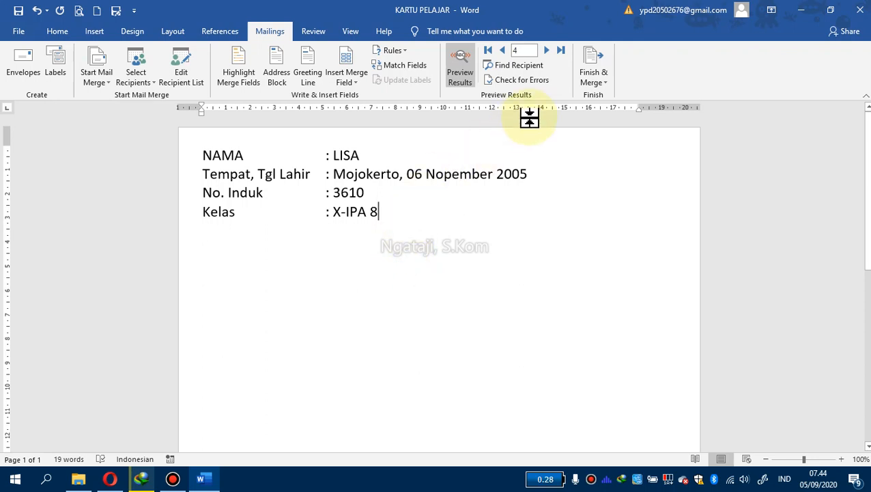
Try merging records 1 to 3 to the printer, cancelling the Merge to Printer dialog
{"action": "left_click", "coordinate": [601, 90]}
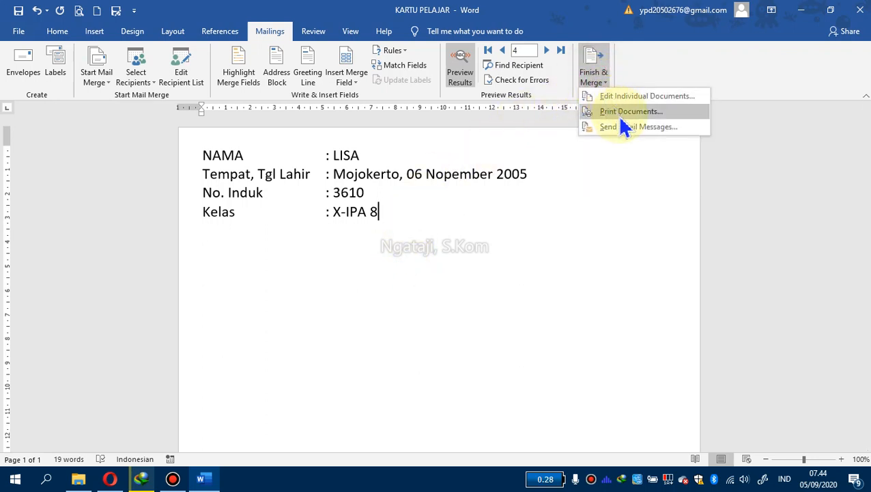
{"action": "left_click", "coordinate": [622, 116]}
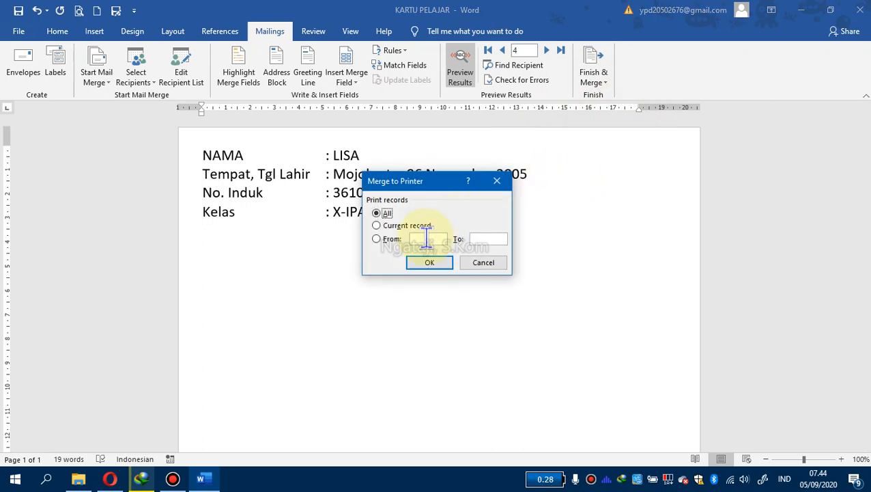
{"action": "left_click", "coordinate": [387, 241]}
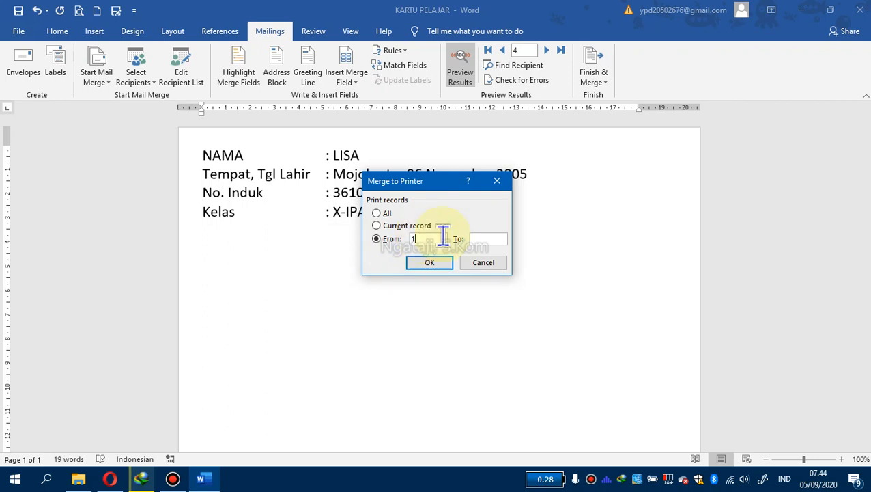
{"action": "left_click", "coordinate": [483, 238]}
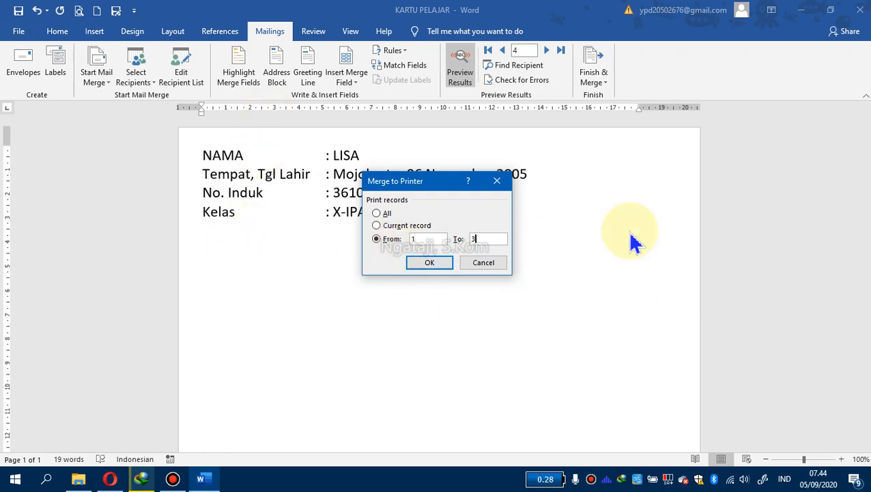
{"action": "left_click", "coordinate": [490, 262]}
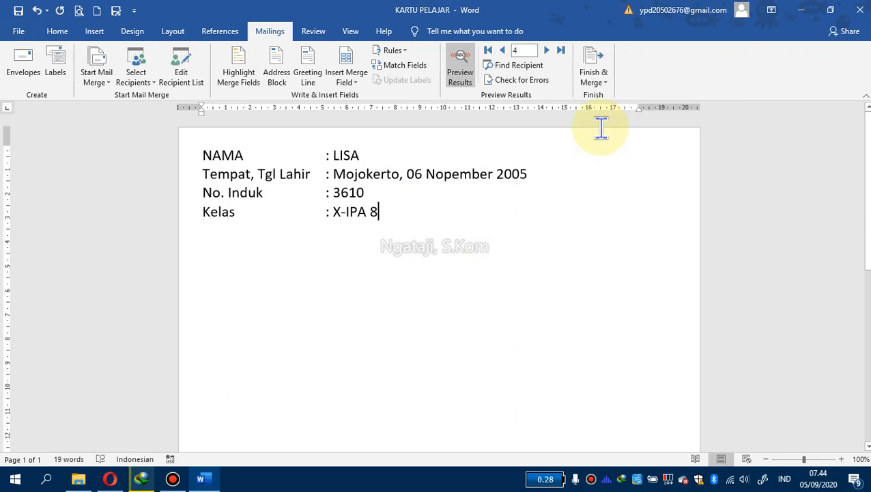
{"action": "left_click", "coordinate": [403, 247]}
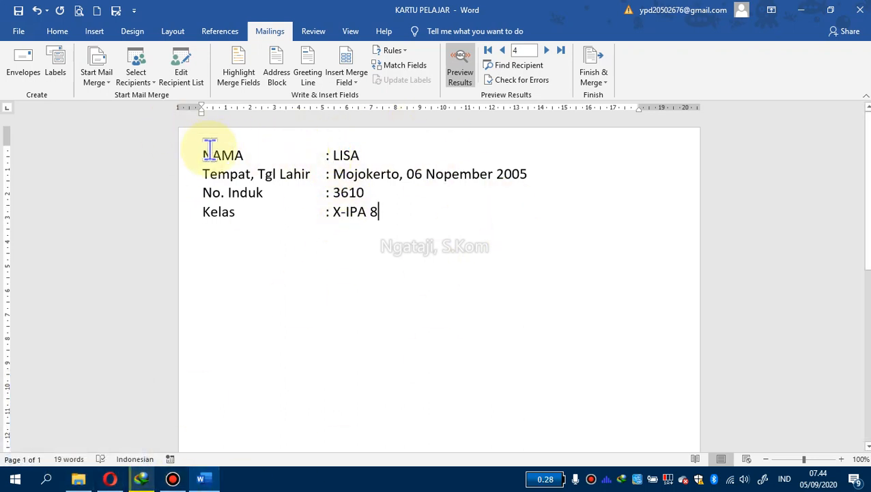
{"action": "left_click", "coordinate": [218, 173]}
{"action": "left_click", "coordinate": [223, 211]}
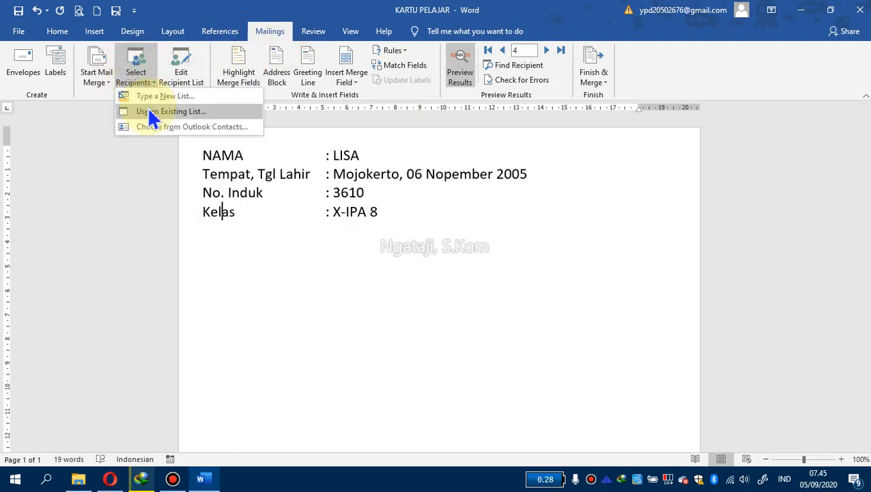
{"action": "left_click", "coordinate": [149, 113]}
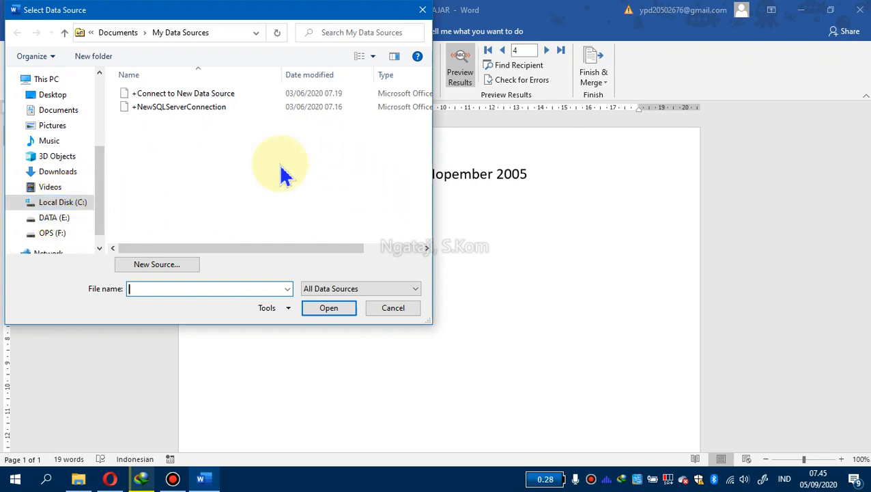
{"action": "left_click", "coordinate": [393, 308]}
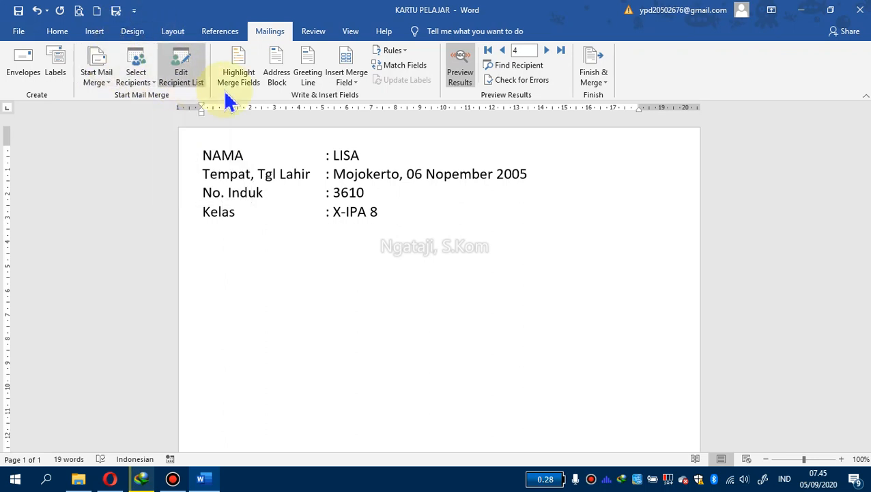
Open the list of available merge fields and close it without inserting any field
{"action": "left_click", "coordinate": [375, 150]}
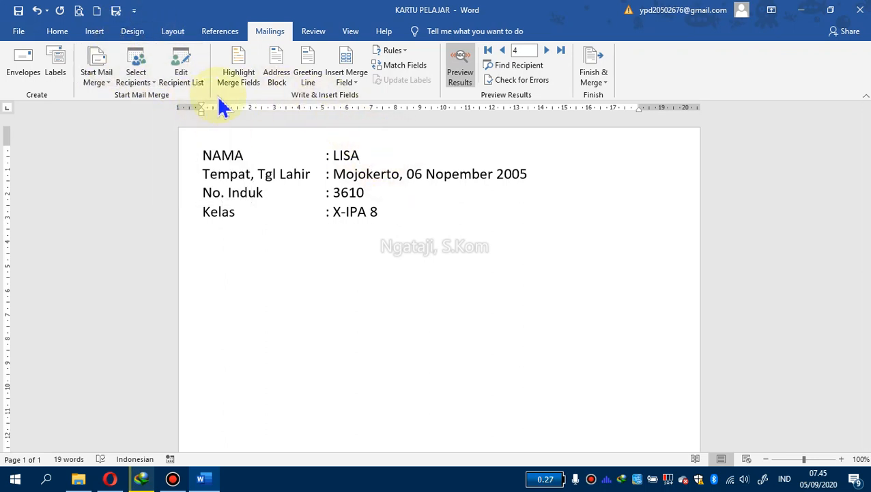
{"action": "left_click", "coordinate": [354, 89]}
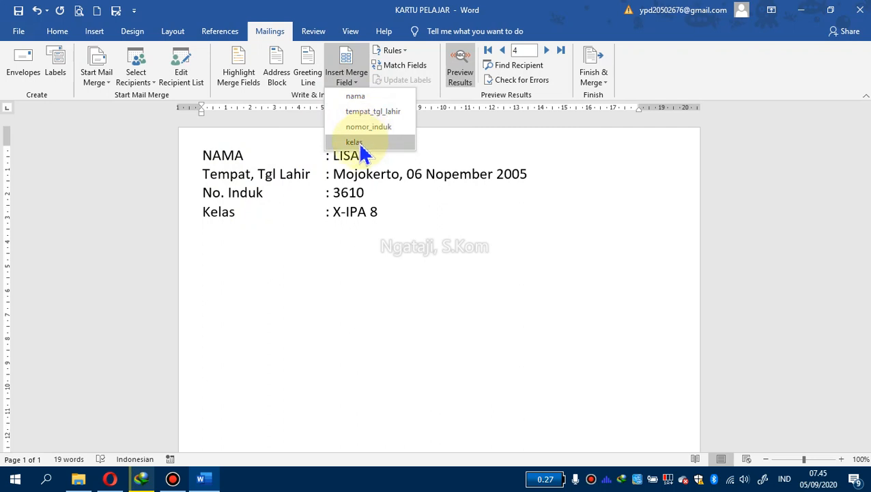
{"action": "left_click", "coordinate": [388, 205]}
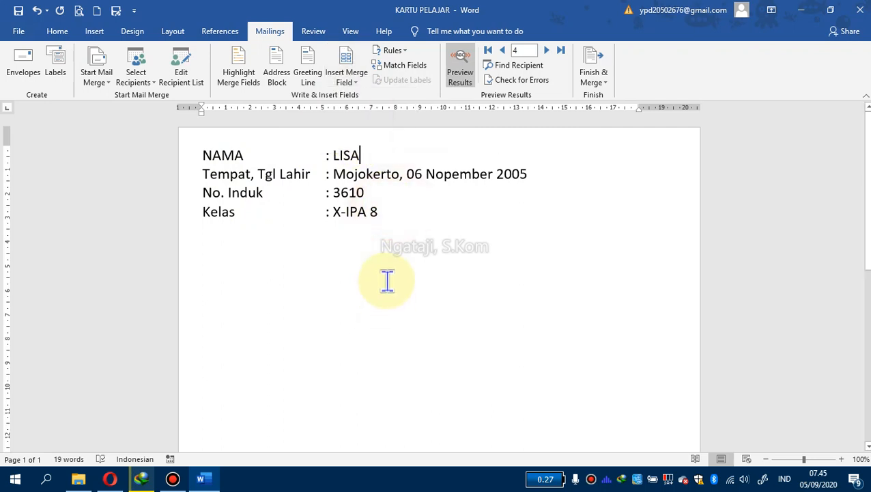
Step backward and forward through the merge preview records, ending on record 3
{"action": "left_click", "coordinate": [501, 51]}
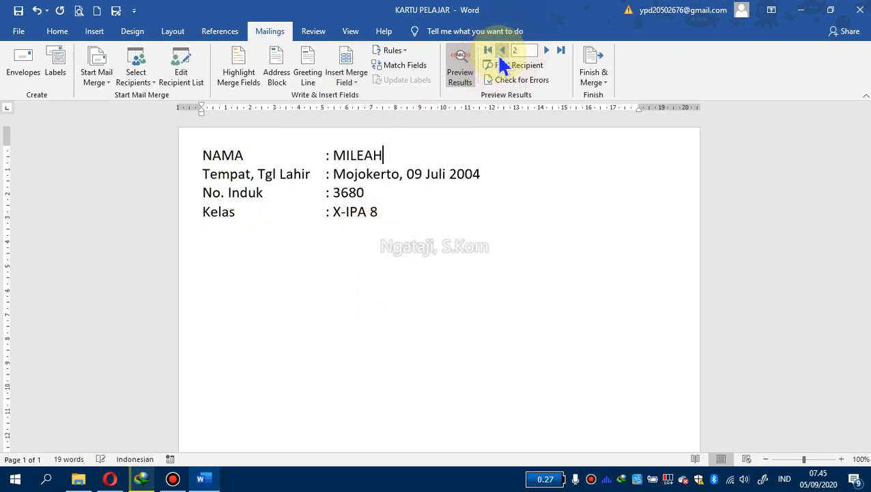
{"action": "left_click", "coordinate": [502, 51]}
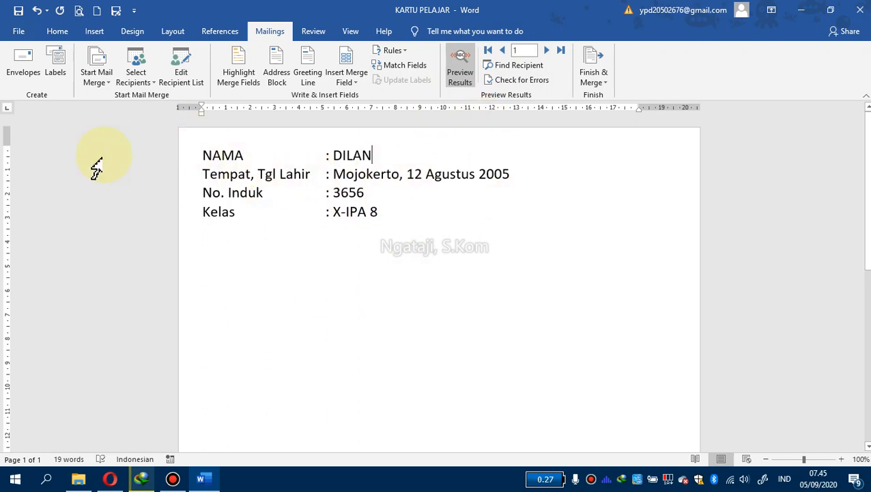
{"action": "left_click", "coordinate": [547, 51]}
{"action": "left_click", "coordinate": [547, 52]}
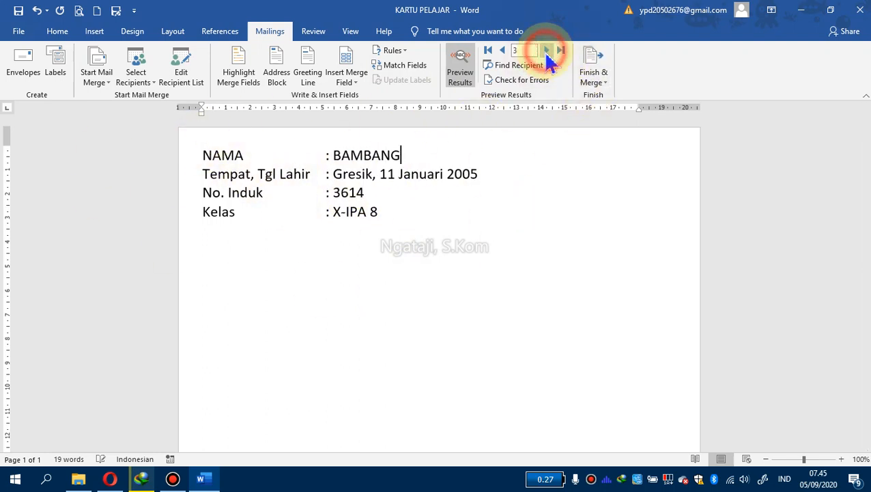
{"action": "left_click", "coordinate": [547, 52]}
{"action": "left_click", "coordinate": [547, 52]}
{"action": "left_click", "coordinate": [502, 52]}
{"action": "left_click", "coordinate": [502, 52]}
{"action": "left_click", "coordinate": [502, 51]}
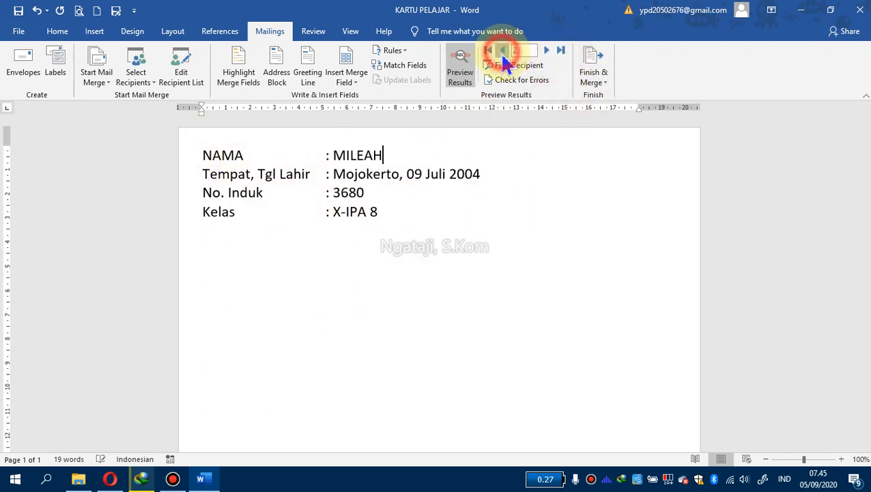
{"action": "left_click", "coordinate": [502, 52]}
{"action": "left_click", "coordinate": [546, 51]}
{"action": "left_click", "coordinate": [546, 51]}
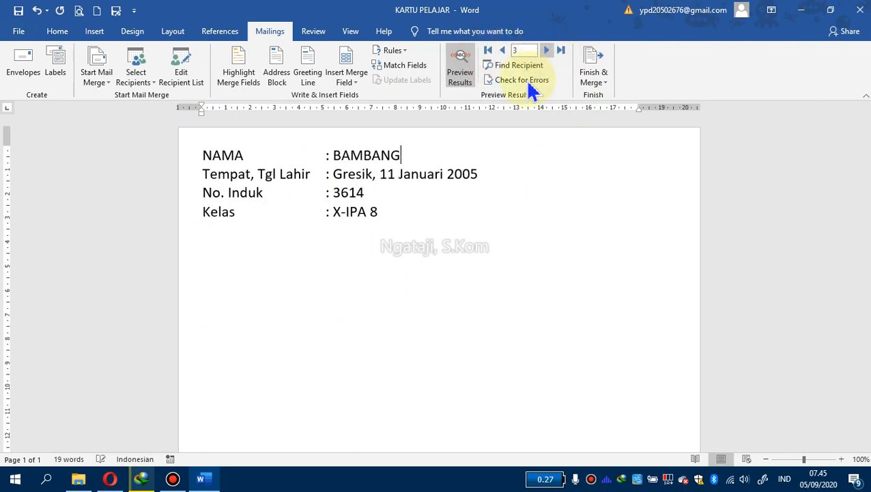
{"action": "left_click", "coordinate": [447, 198]}
{"action": "left_click", "coordinate": [425, 236]}
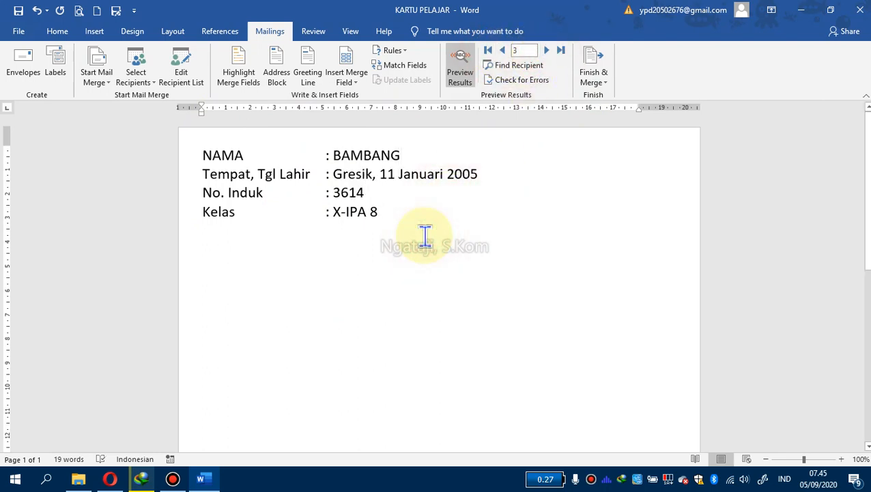
{"action": "left_click", "coordinate": [246, 175]}
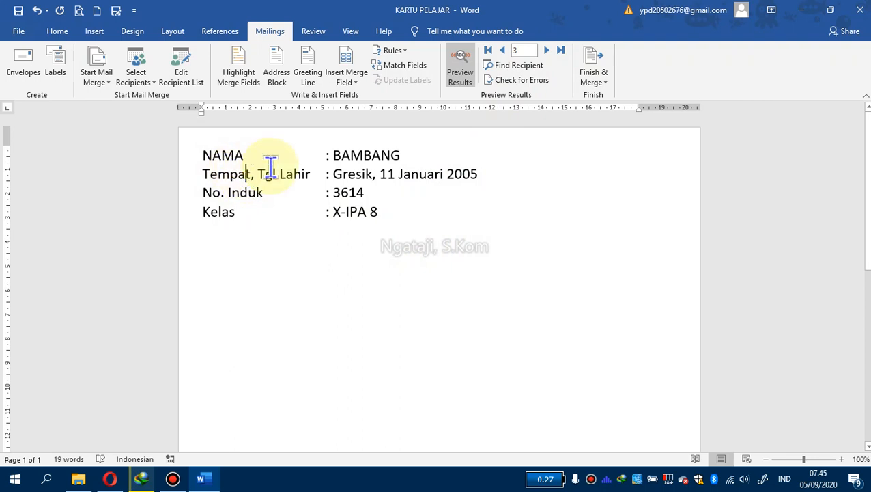
{"action": "left_click", "coordinate": [418, 156]}
{"action": "left_click", "coordinate": [395, 226]}
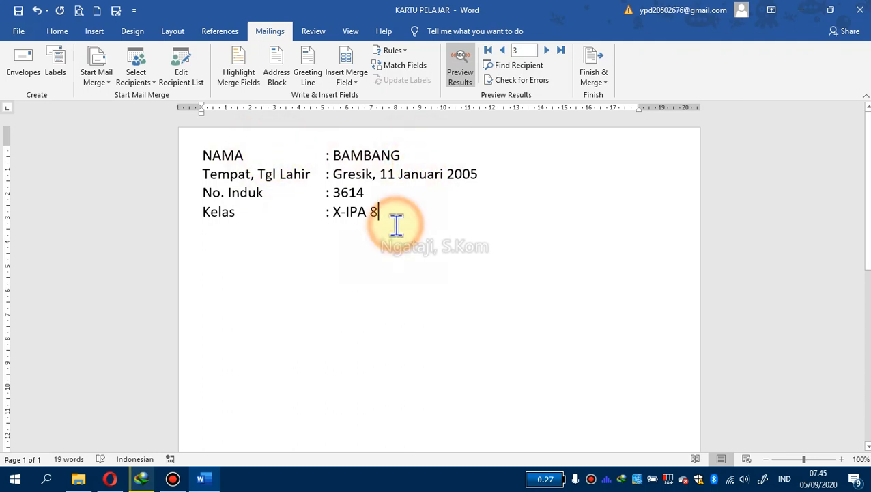
{"action": "left_click", "coordinate": [396, 193]}
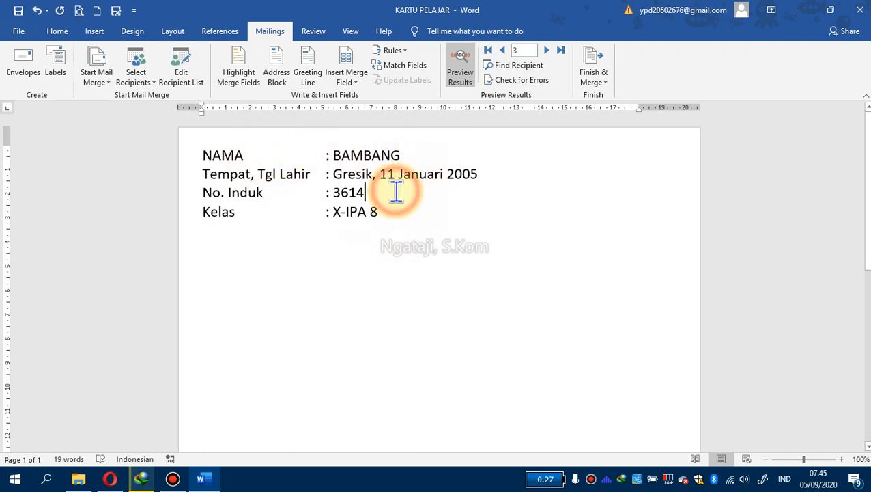
{"action": "left_click", "coordinate": [498, 171]}
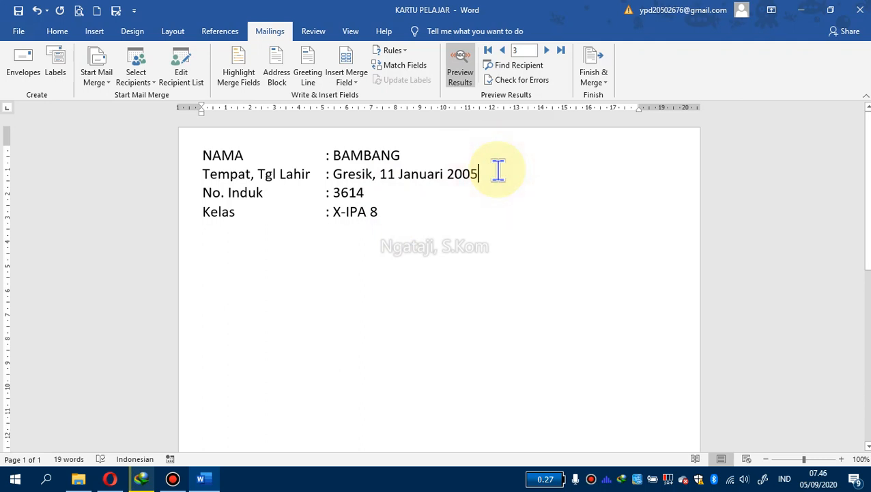
{"action": "left_click", "coordinate": [389, 233]}
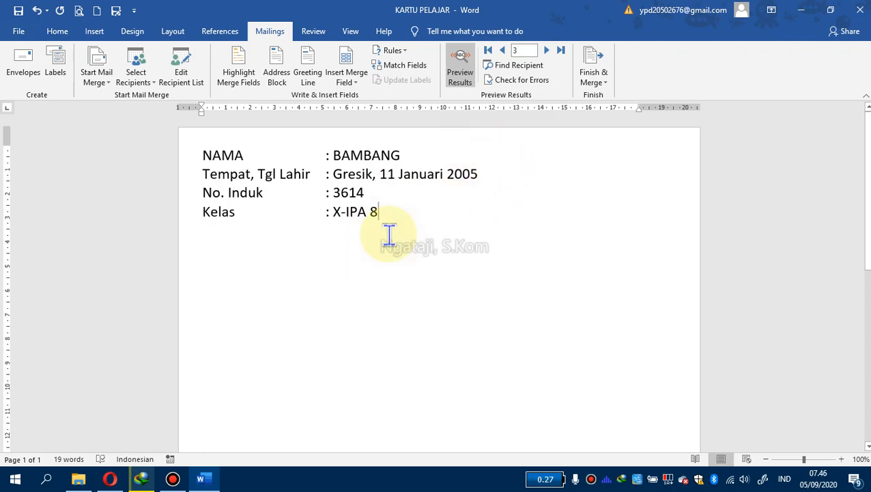